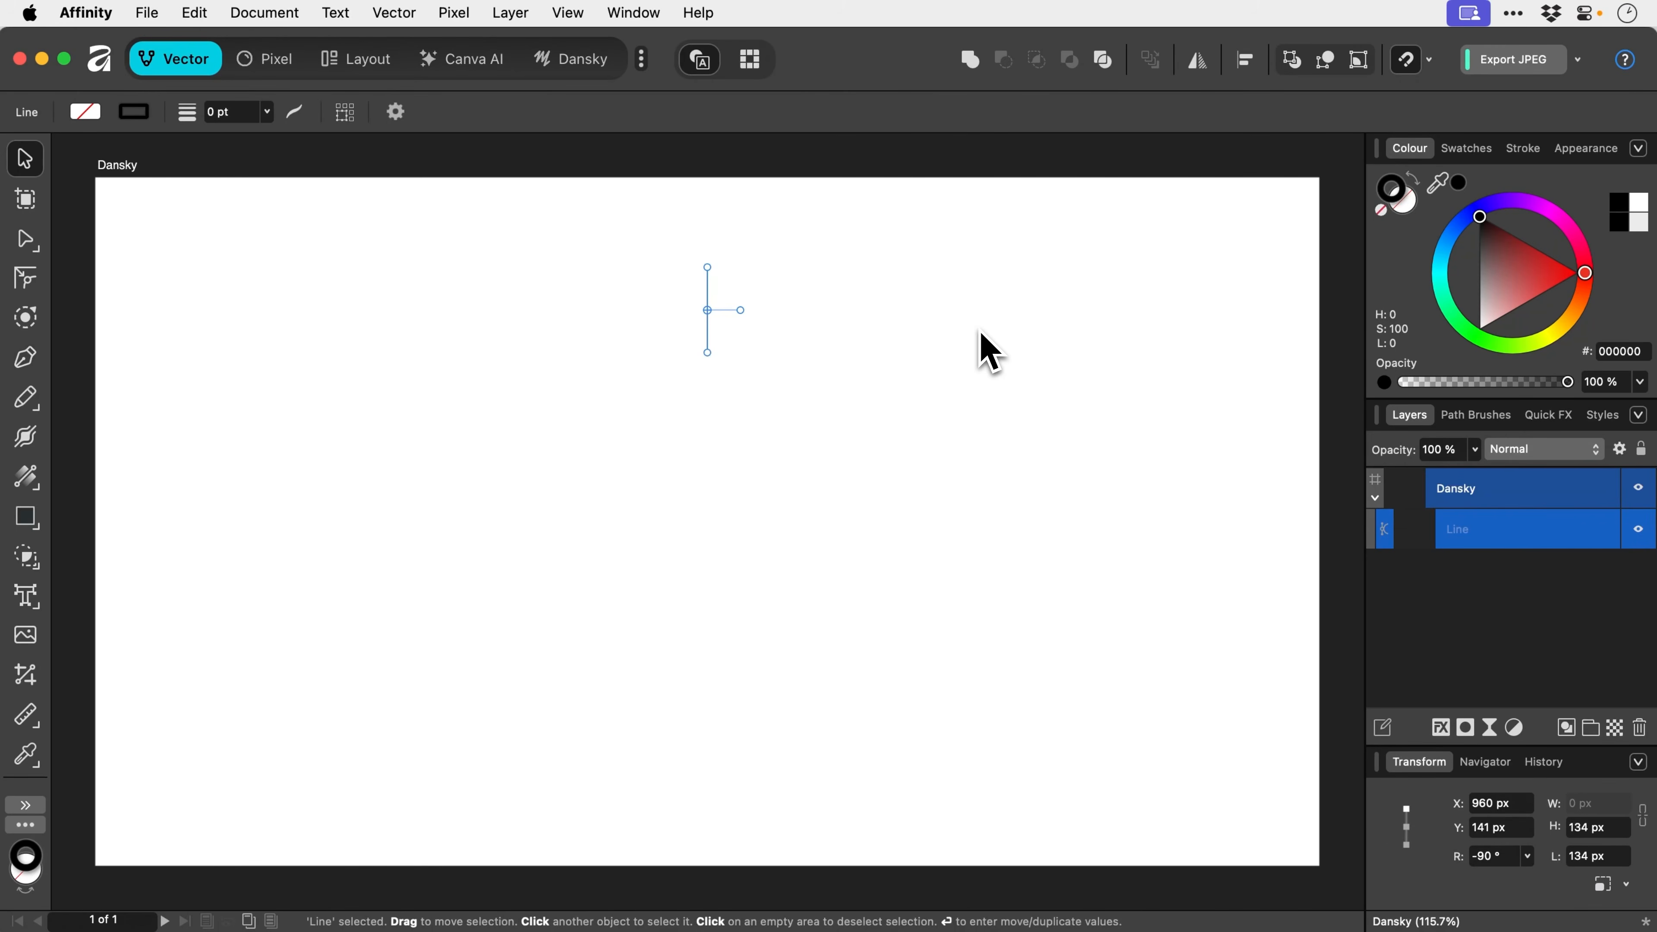
# - Give the vertical line a 20 pt stroke and show the object handling options
pyautogui.click(1525, 156)
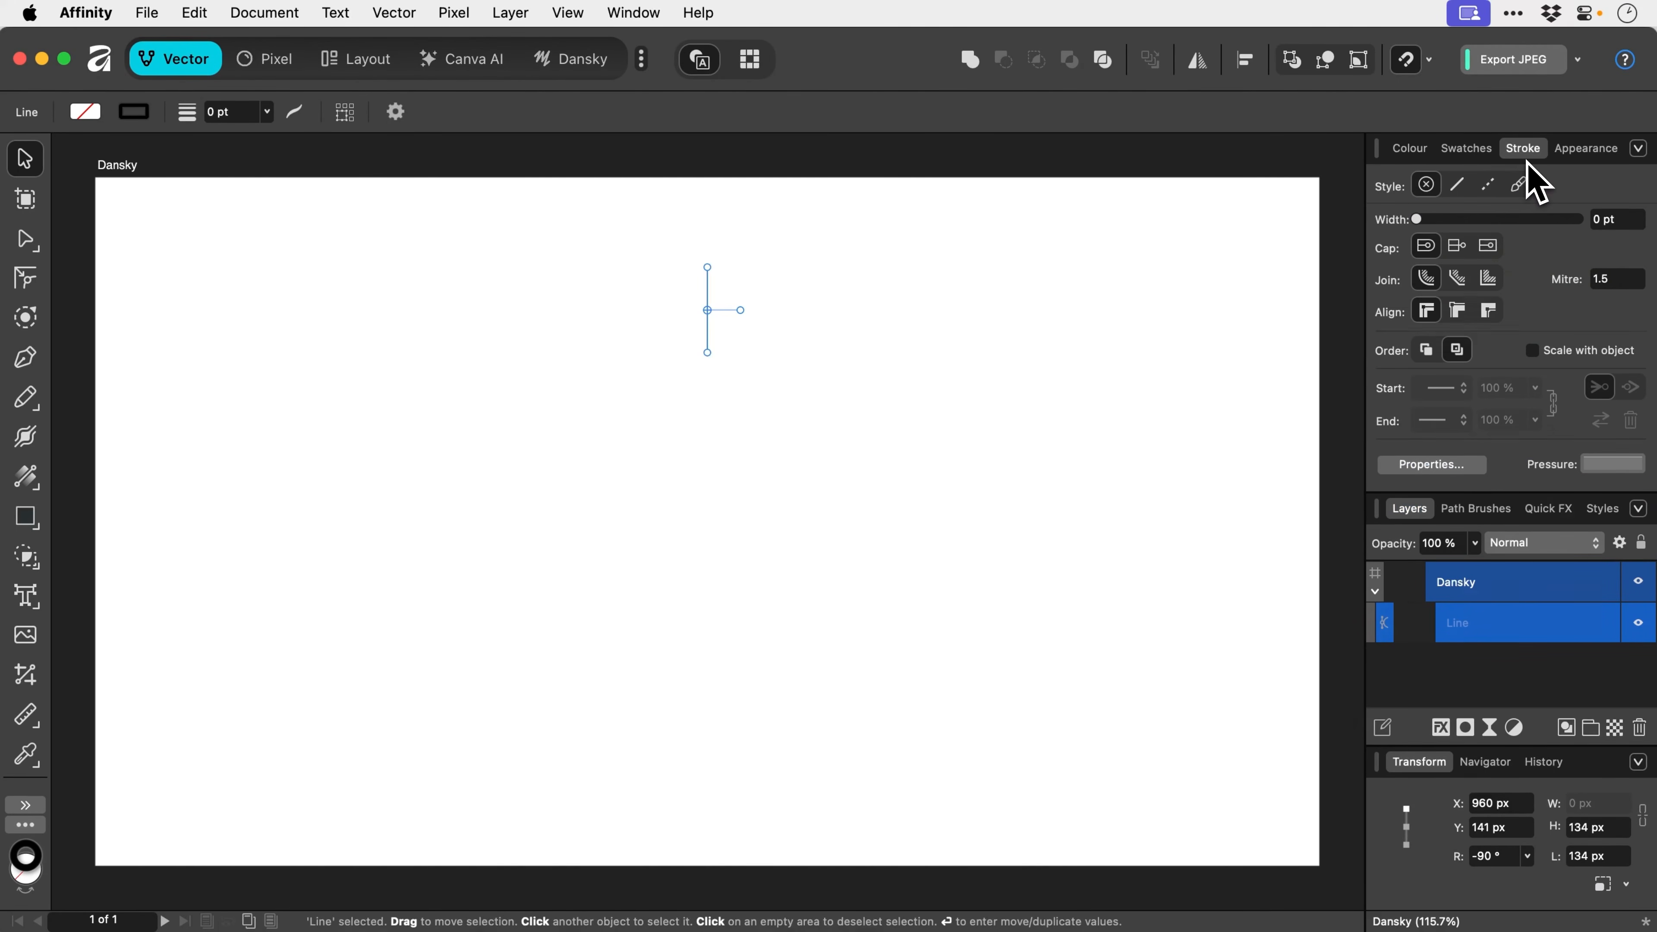
pyautogui.moveTo(1451, 220); pyautogui.dragTo(1504, 220)
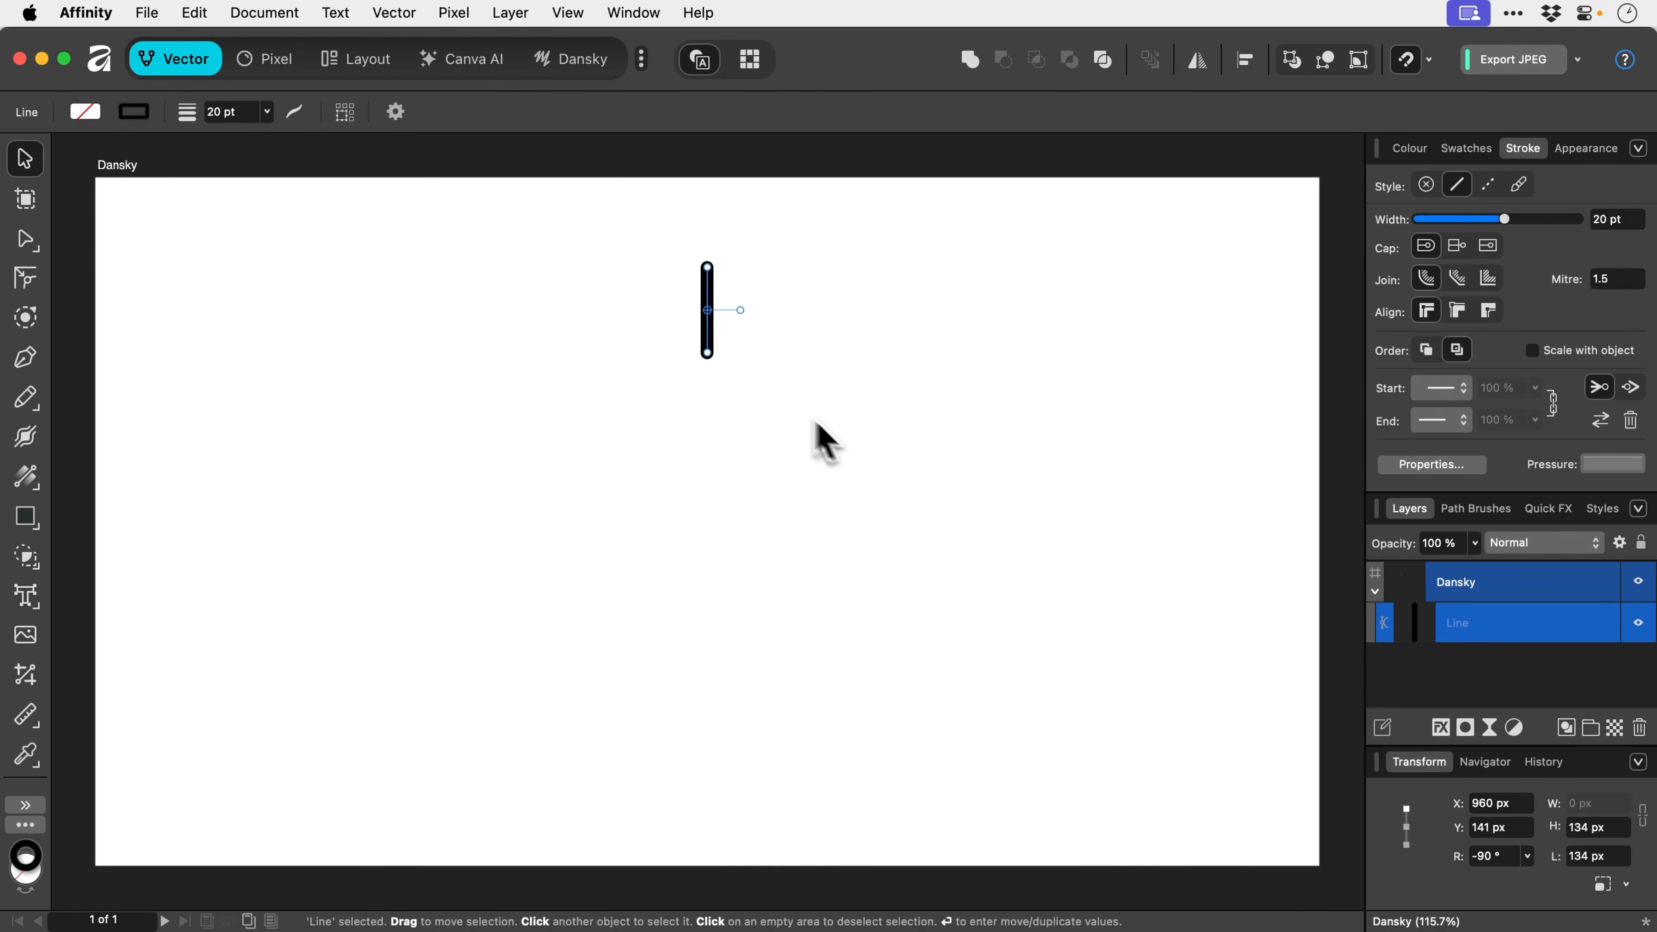
pyautogui.click(396, 112)
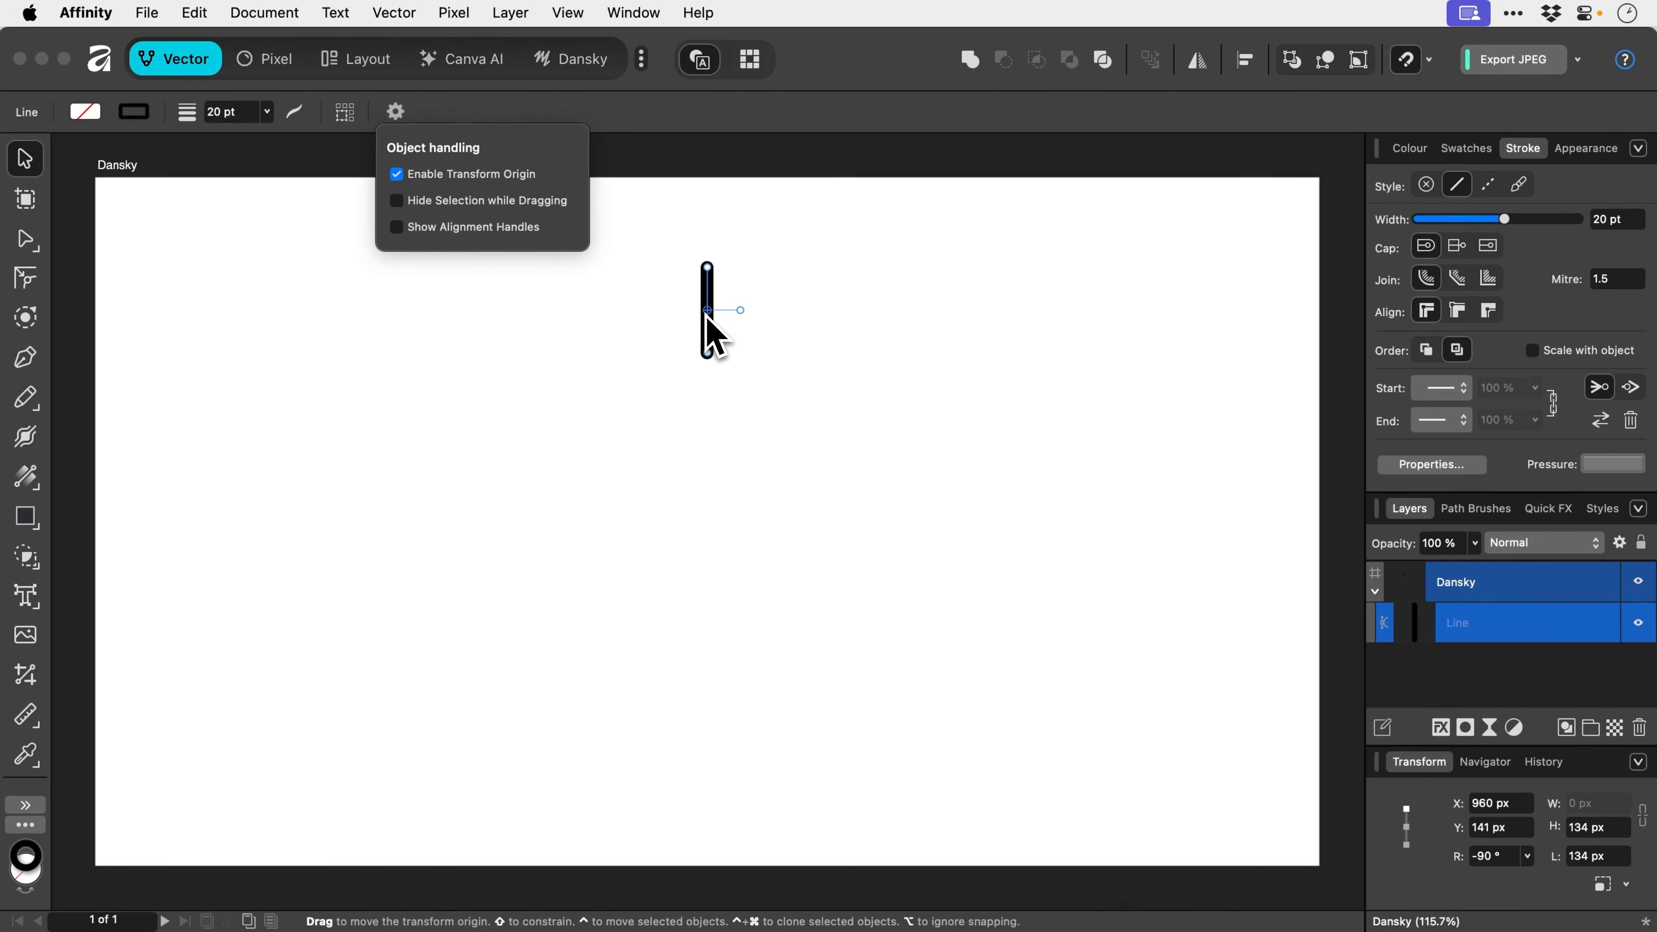
# - Move the line's transform origin to the page centre (960, 540) and test-rotate the line around it
pyautogui.moveTo(708, 311); pyautogui.dragTo(708, 522)
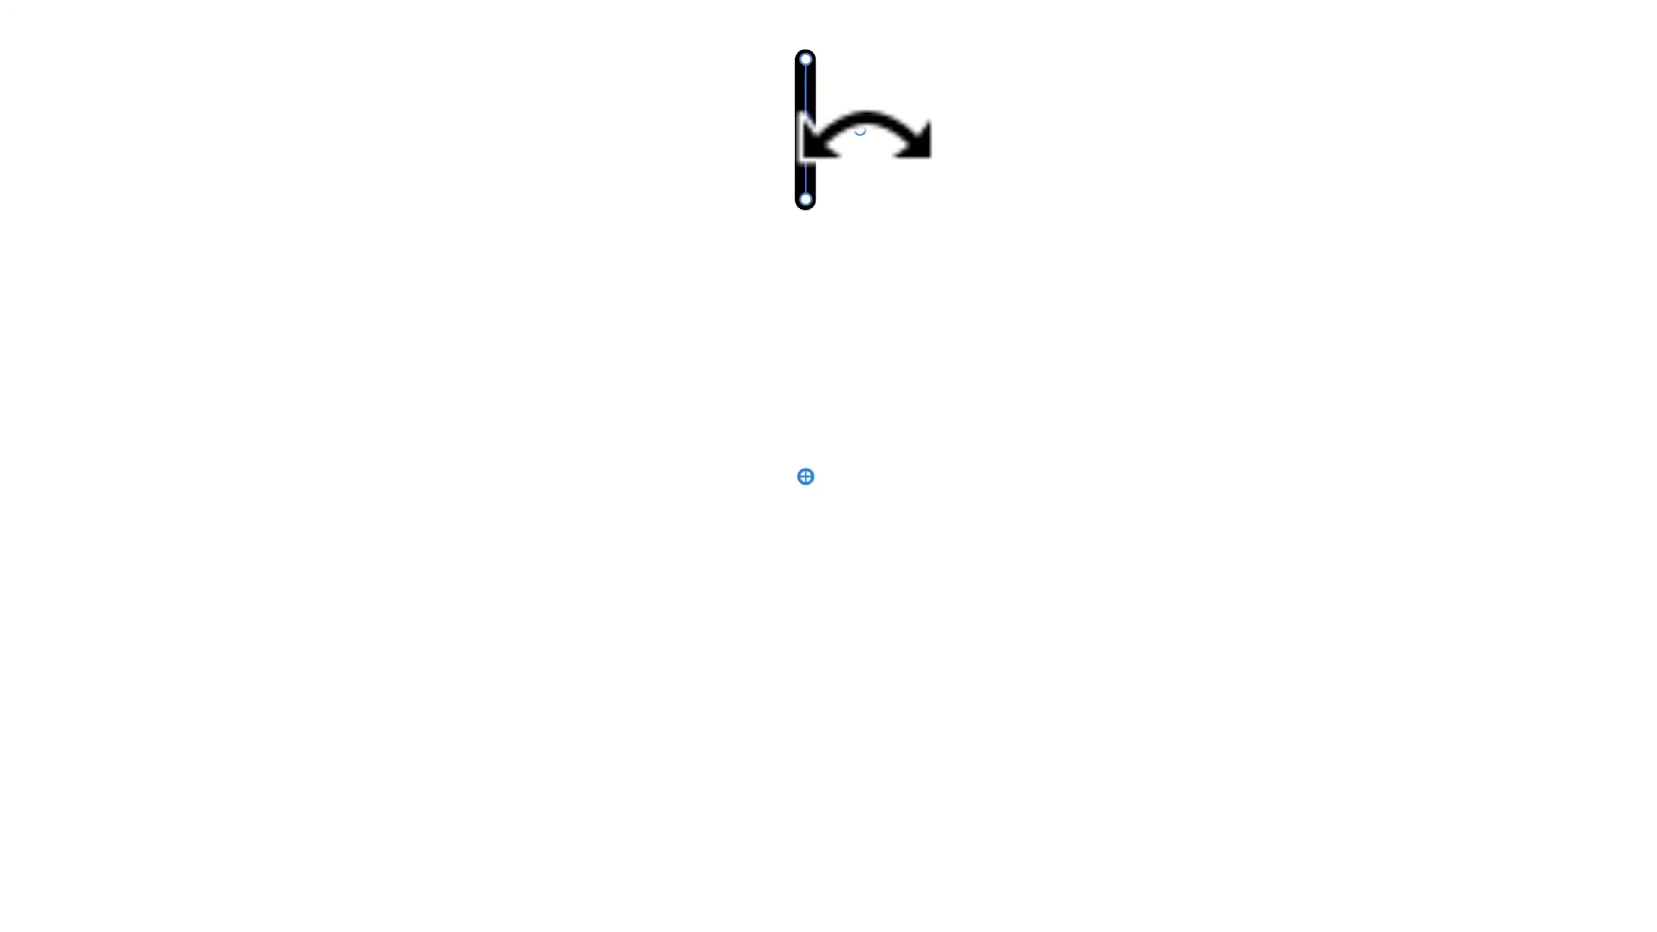
pyautogui.moveTo(741, 309); pyautogui.dragTo(919, 523)
pyautogui.moveTo(1078, 436)
pyautogui.mouseDown()
pyautogui.moveTo(573, 485)
pyautogui.moveTo(769, 662)
pyautogui.moveTo(876, 294)
pyautogui.moveTo(827, 294)
pyautogui.mouseUp()
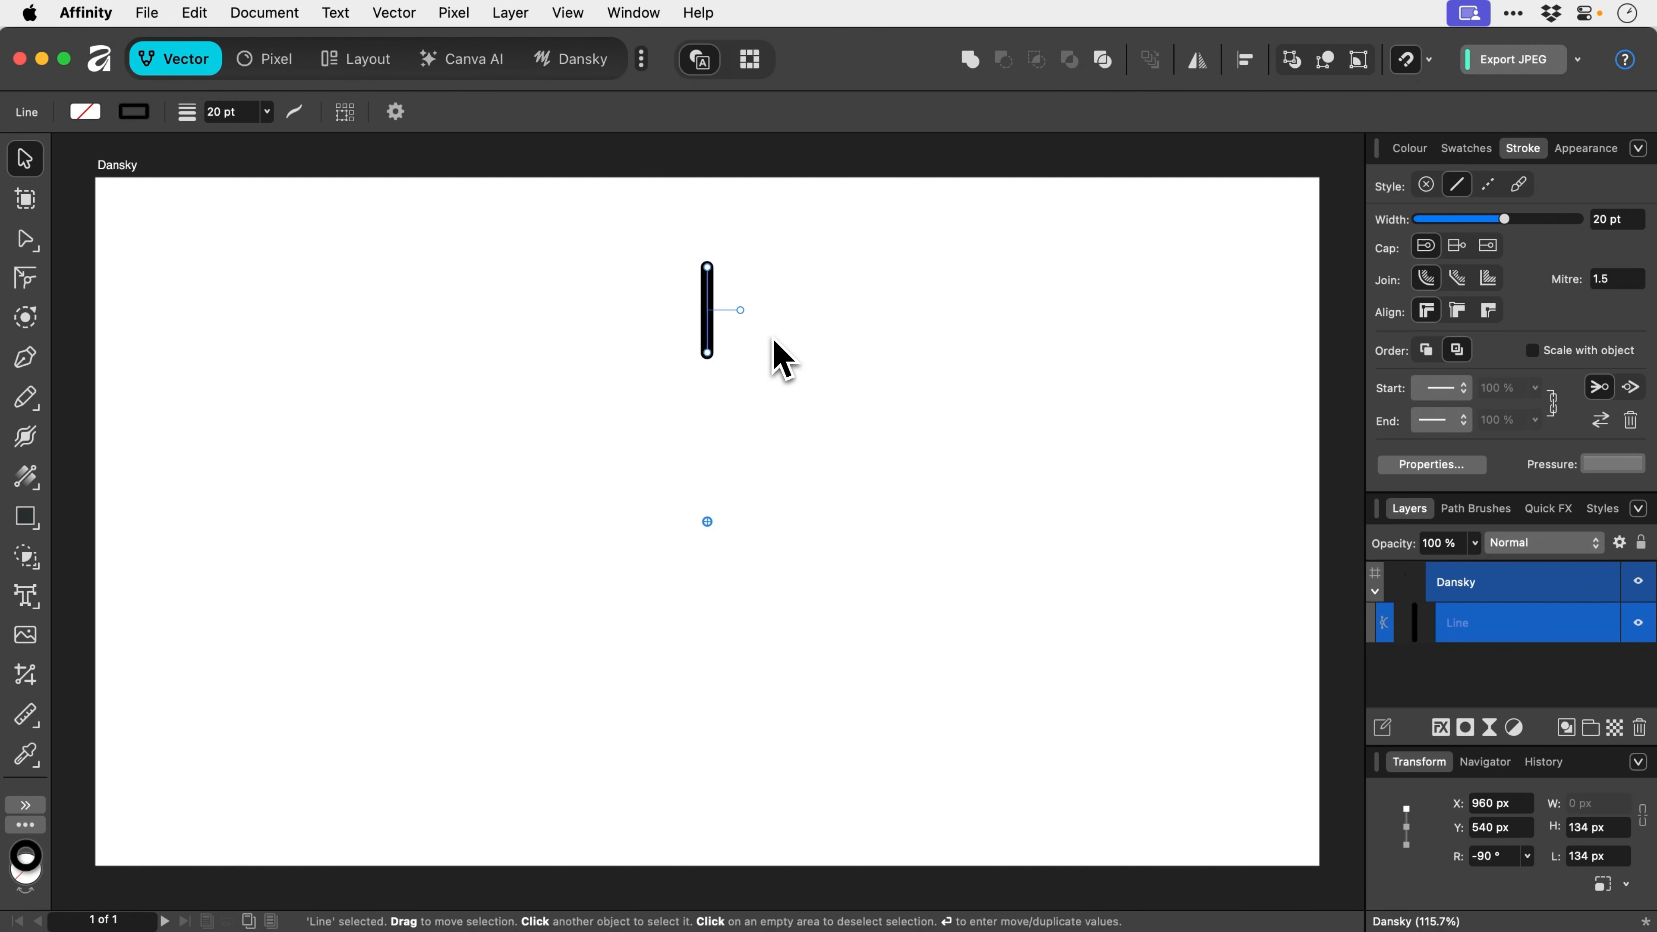
pyautogui.press('Return')
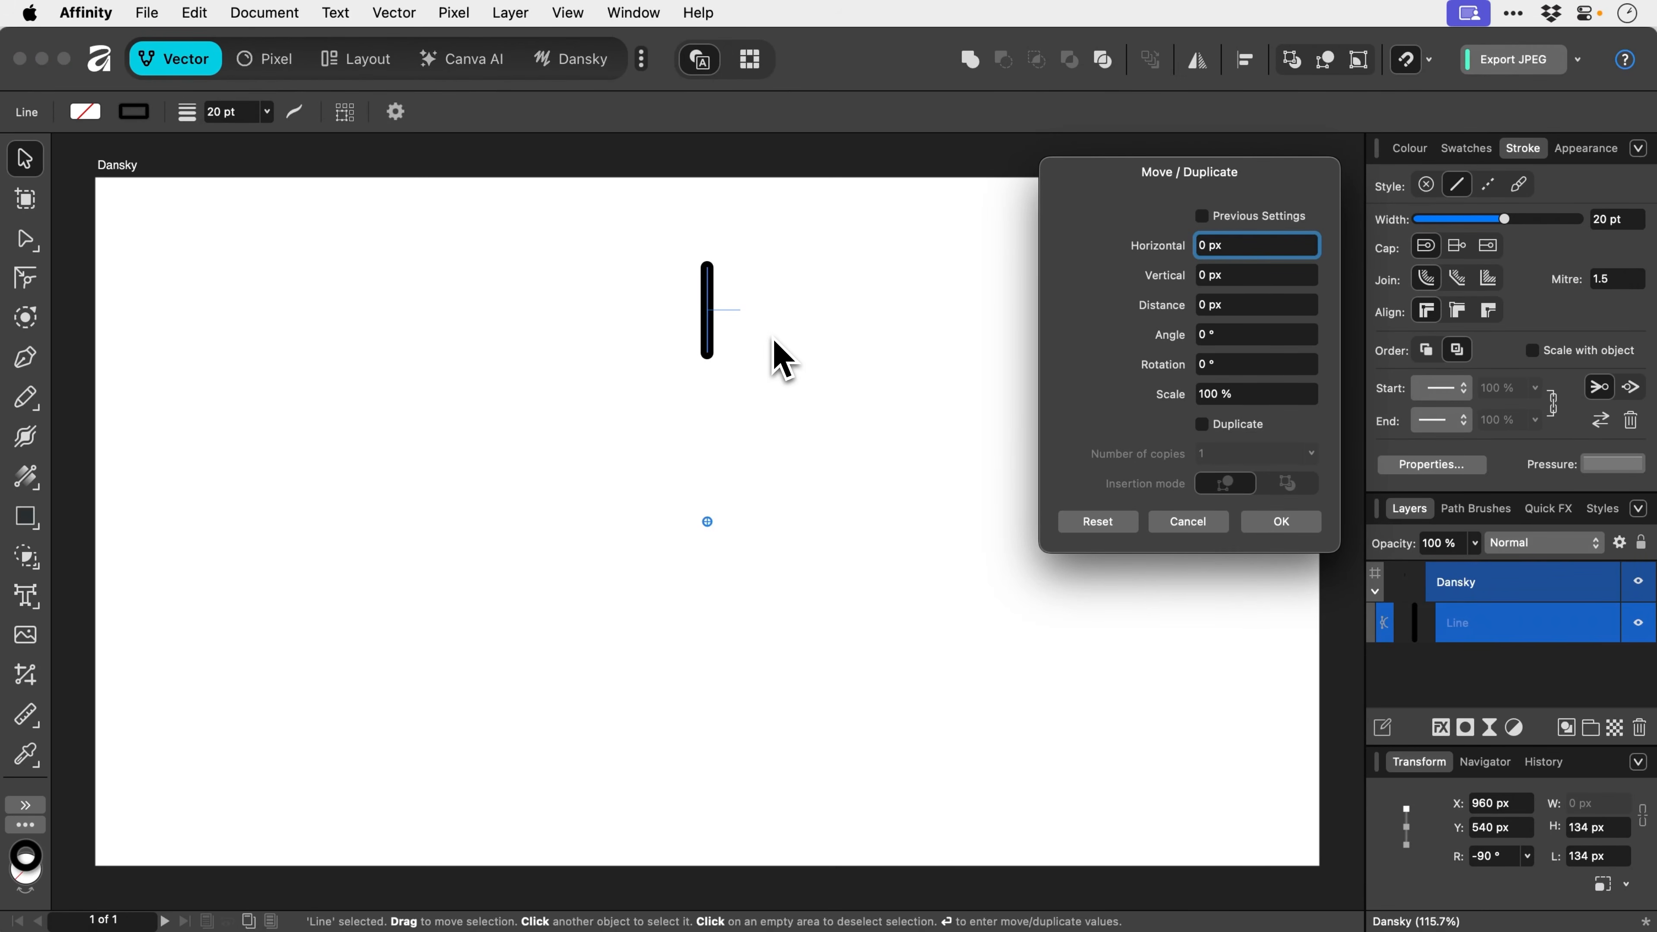
# - Tick Duplicate and preview 30 copies with a 360/30 rotation
pyautogui.click(1202, 425)
pyautogui.click(1226, 453)
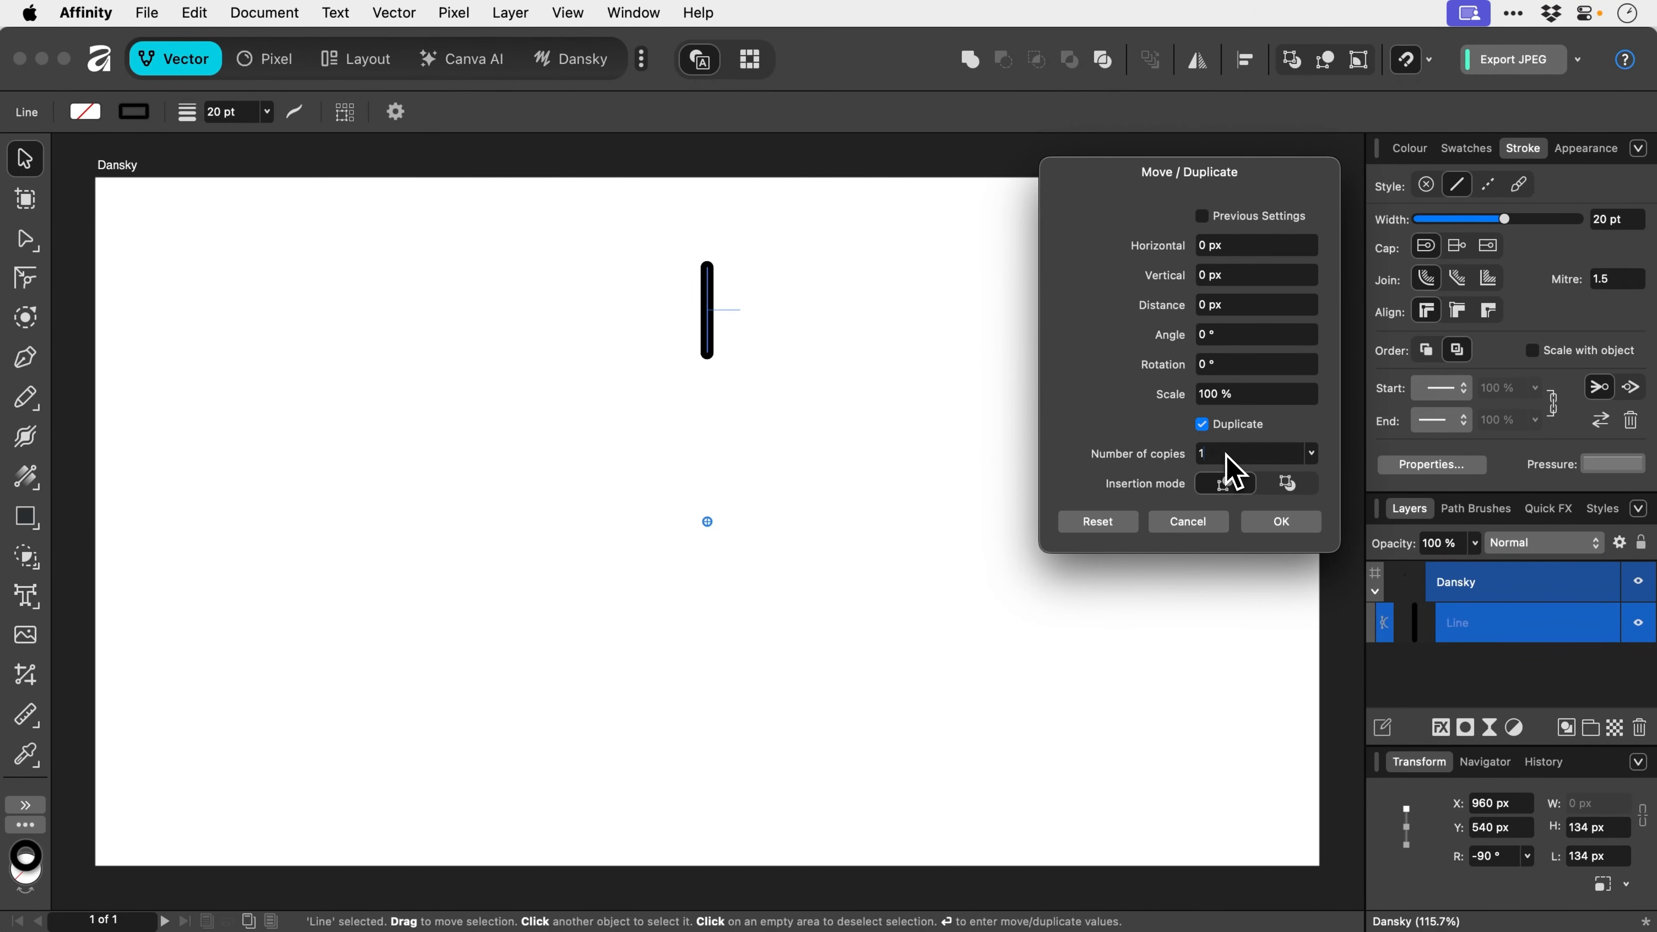
pyautogui.doubleClick(1223, 453)
pyautogui.write('30')
pyautogui.click(1260, 365)
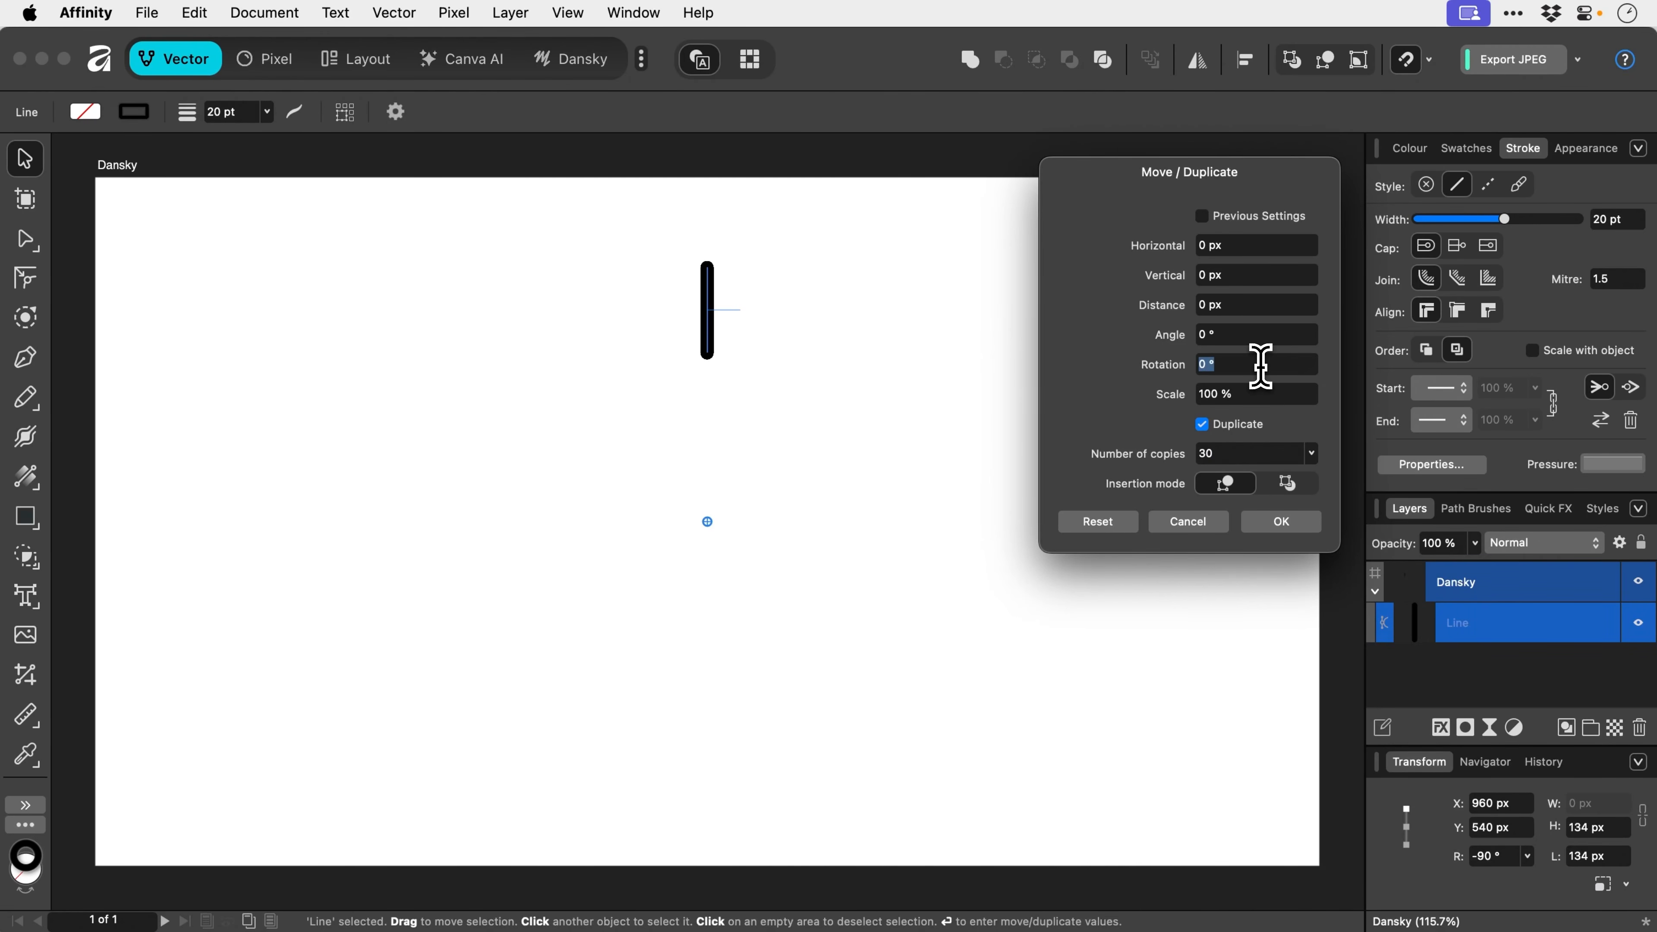
pyautogui.write('360')
pyautogui.write('/30')
pyautogui.press('Tab')
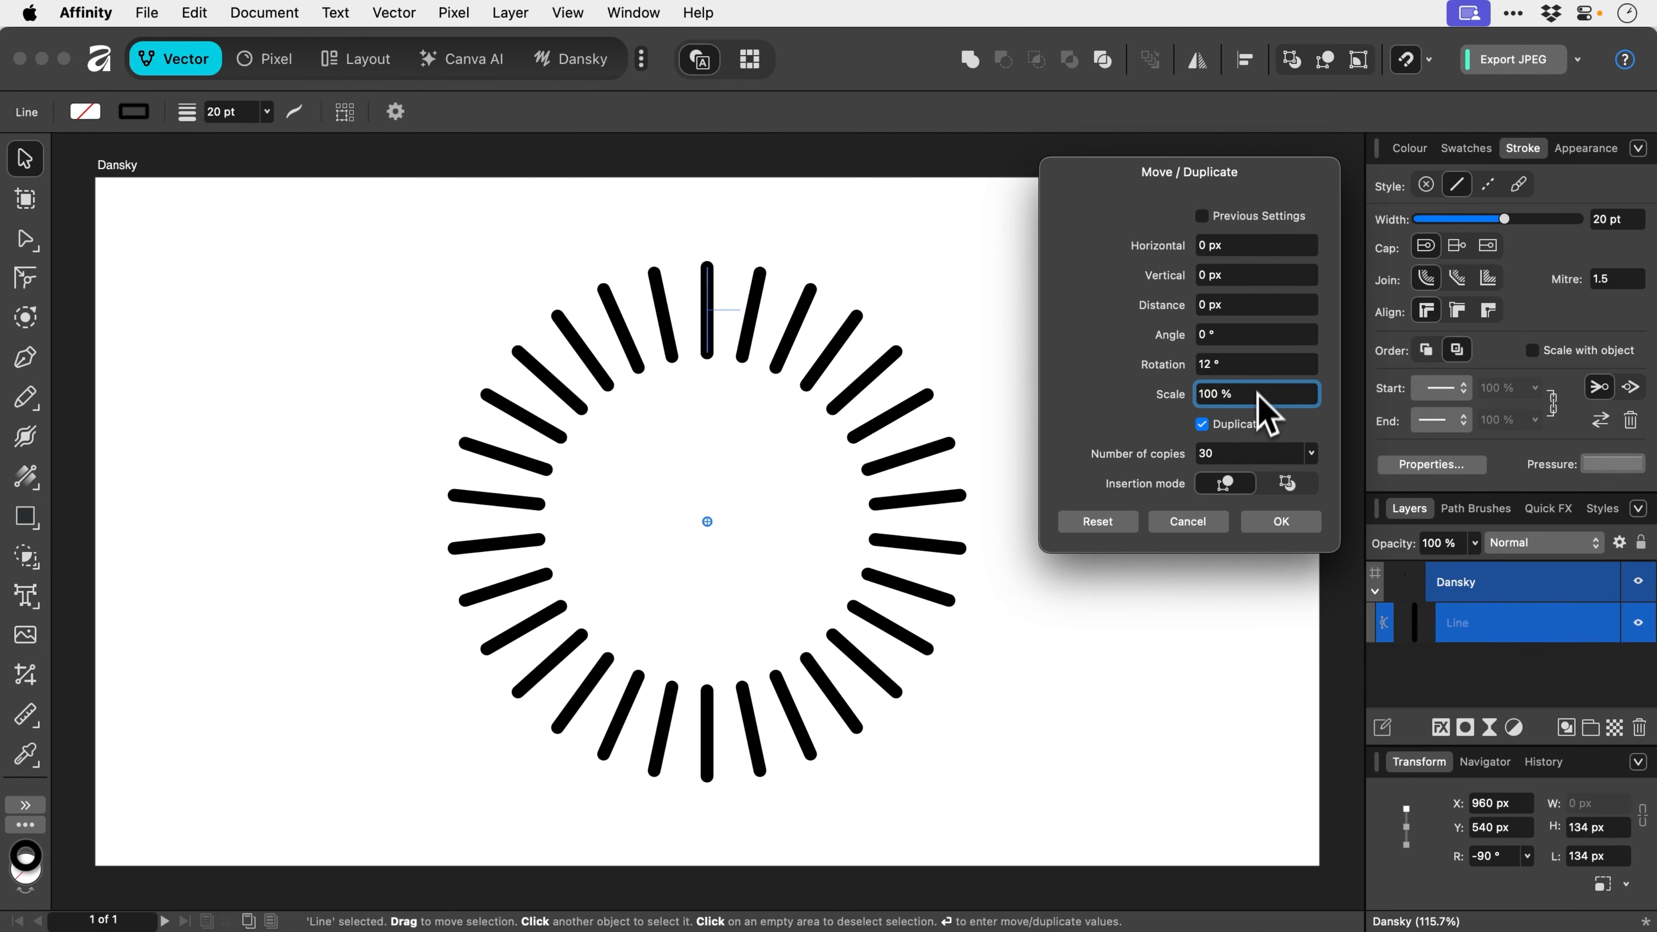
# - Change to 12 copies rotated 360/12 (30°) apart and commit the ring
pyautogui.click(1239, 453)
pyautogui.write('12')
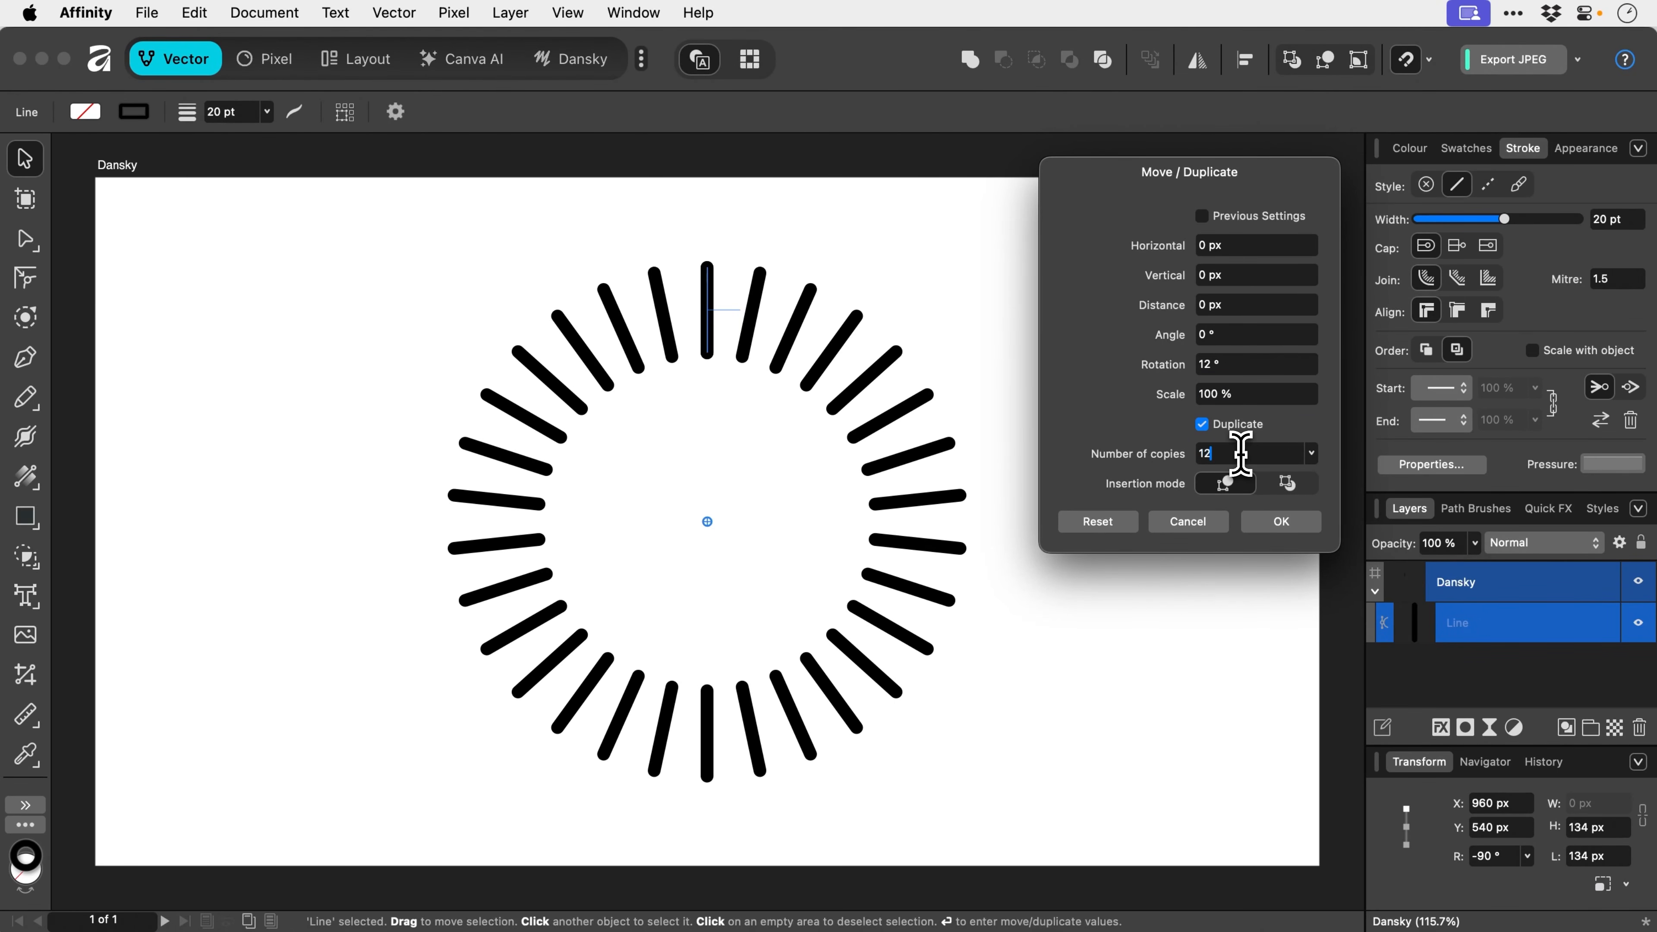
pyautogui.click(1258, 369)
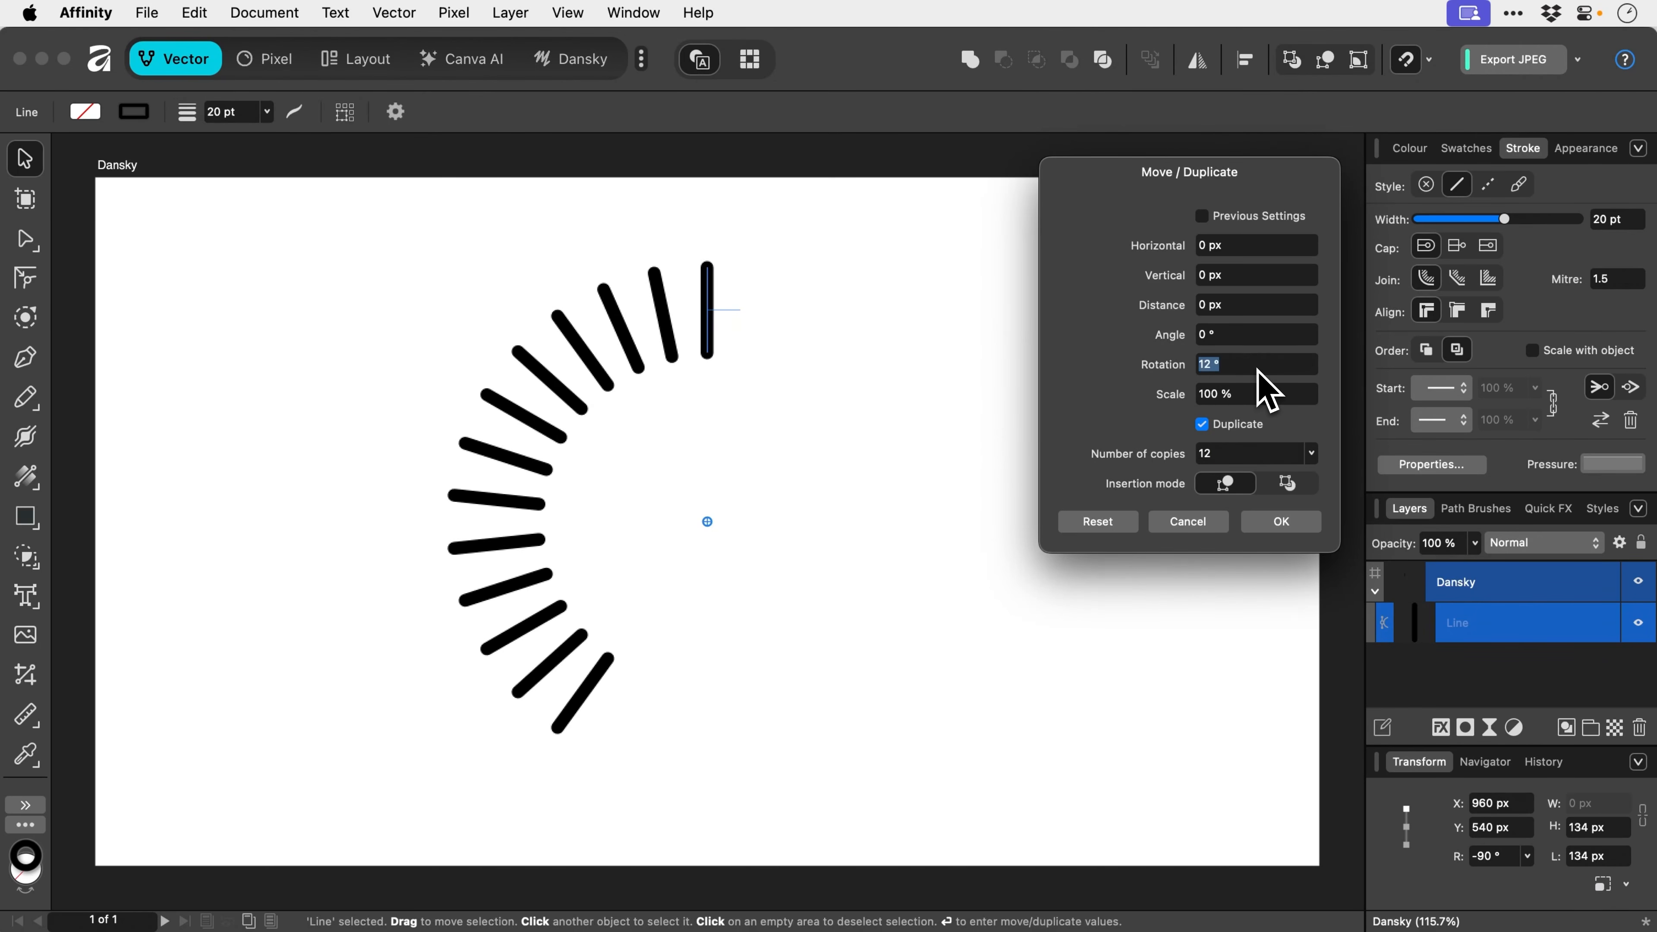
pyautogui.write('360/12')
pyautogui.press('Tab')
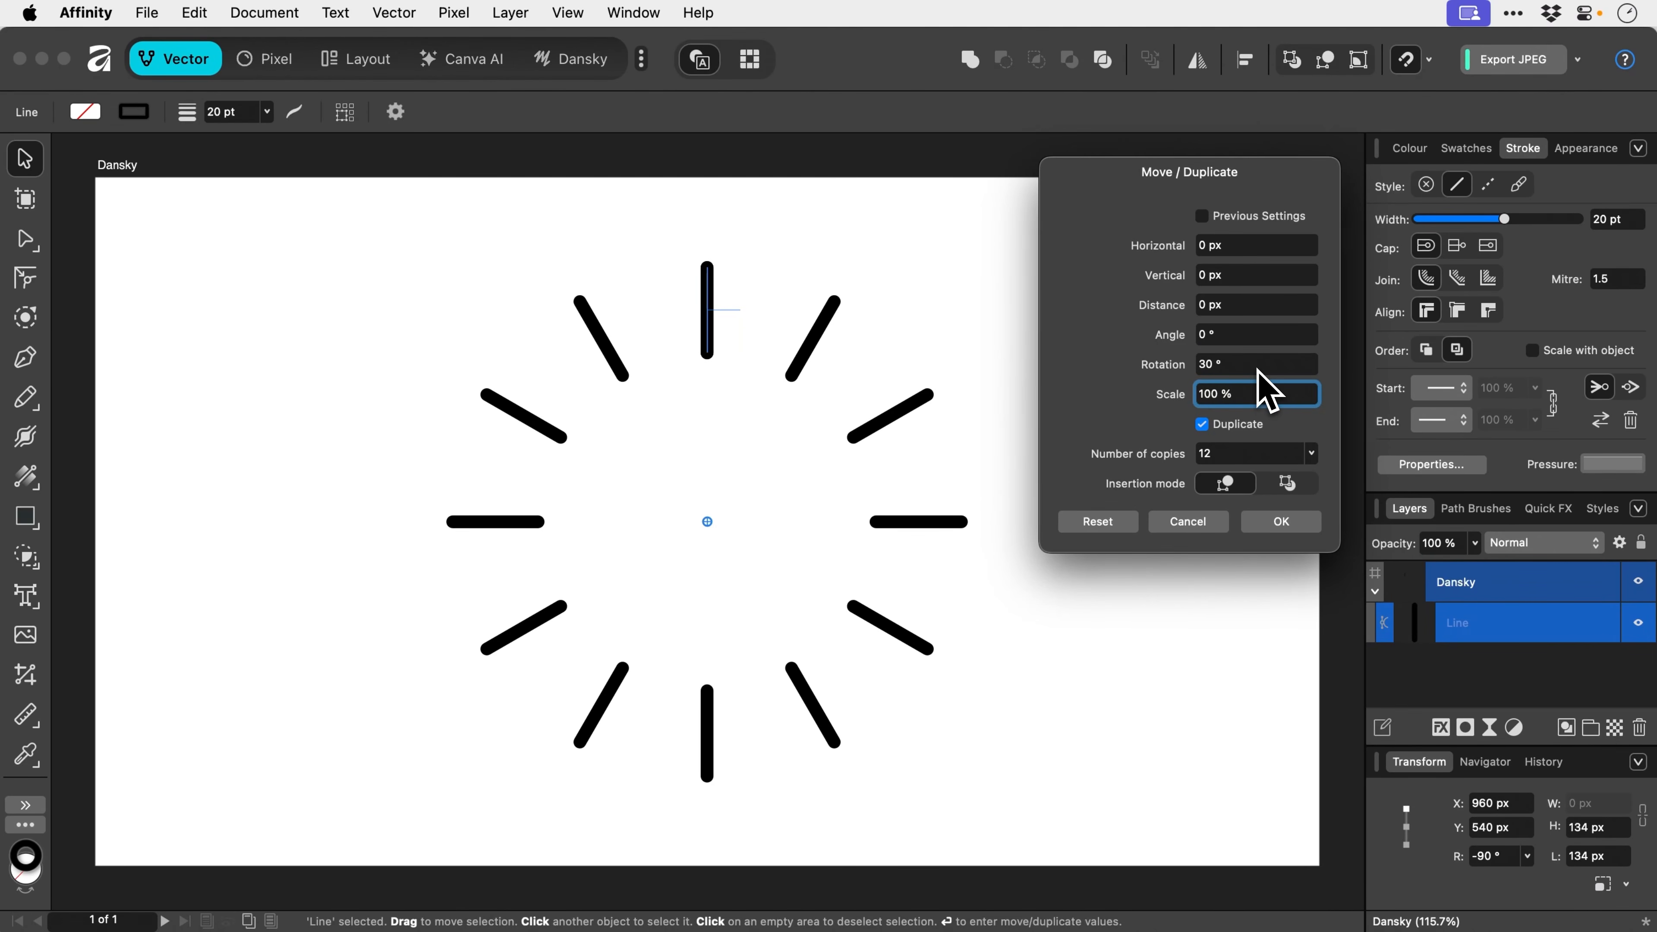
pyautogui.press('Return')
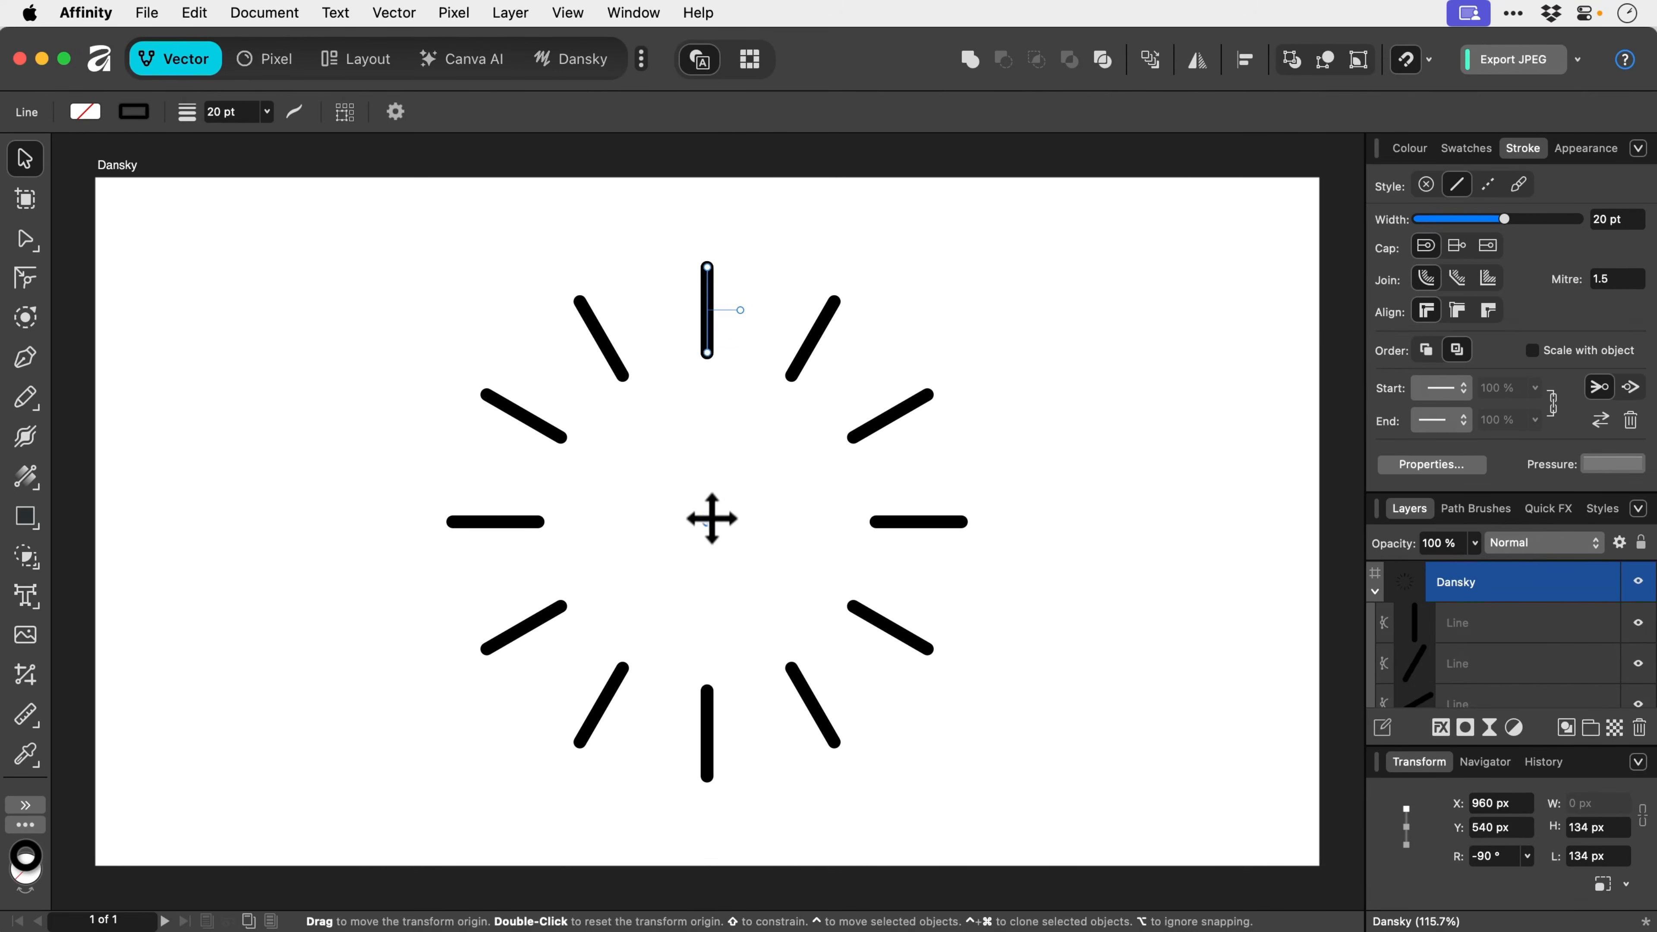
# - Marquee-select all 13 lines and turn on Transform Objects Separately
pyautogui.moveTo(712, 518); pyautogui.dragTo(707, 310)
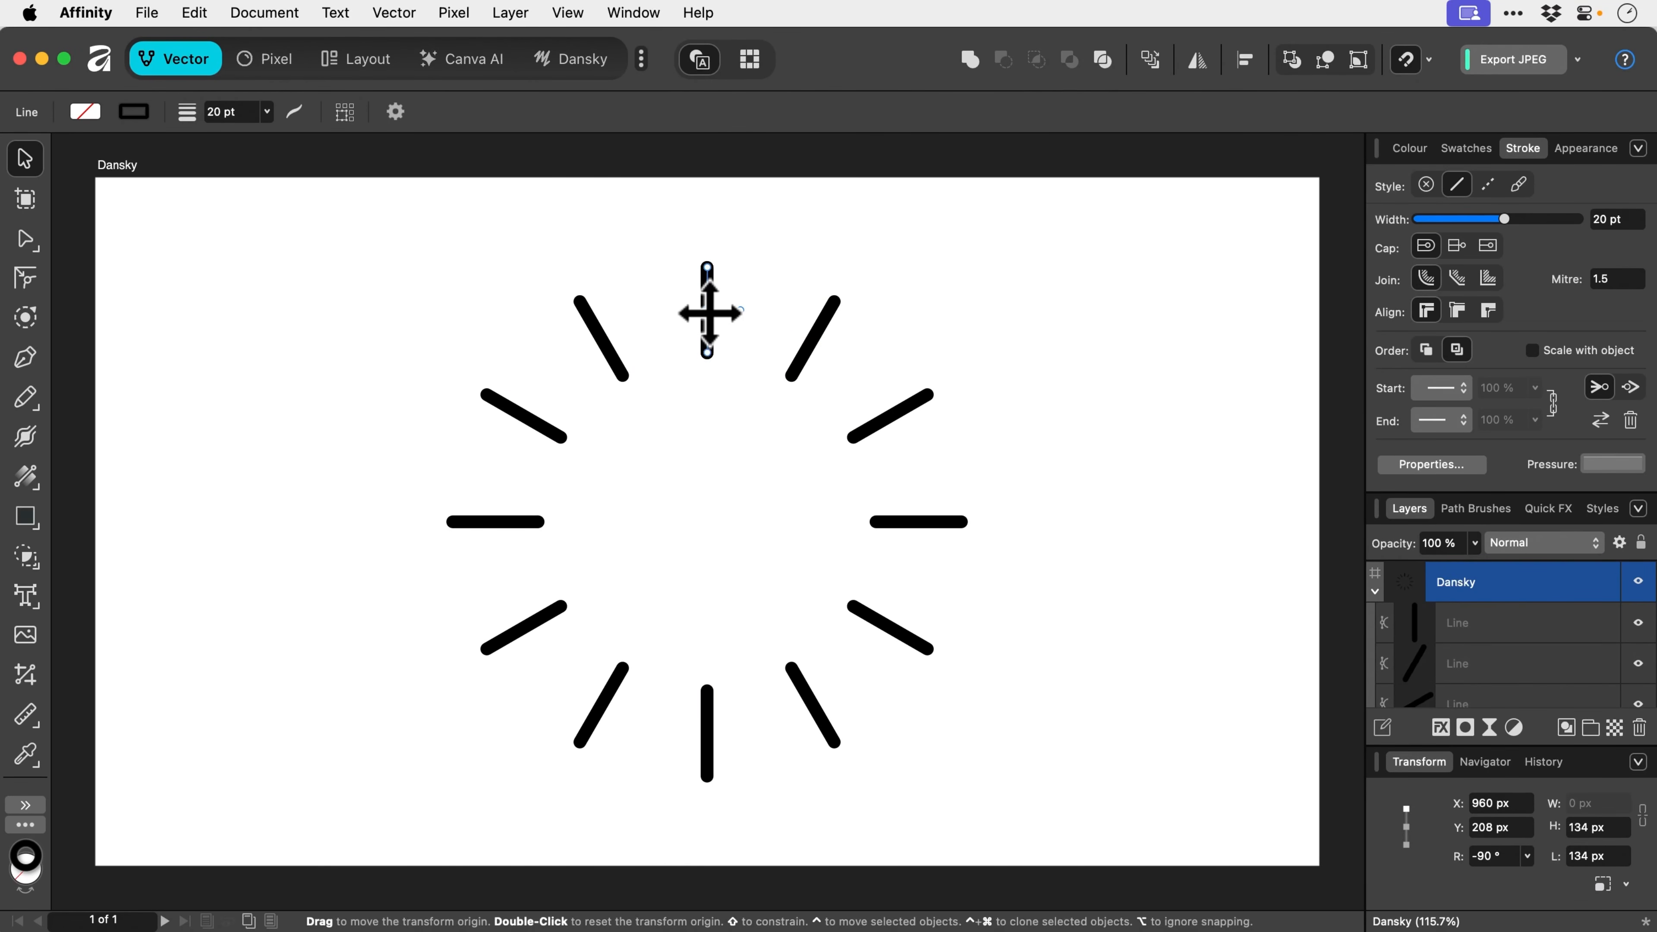
pyautogui.click(758, 484)
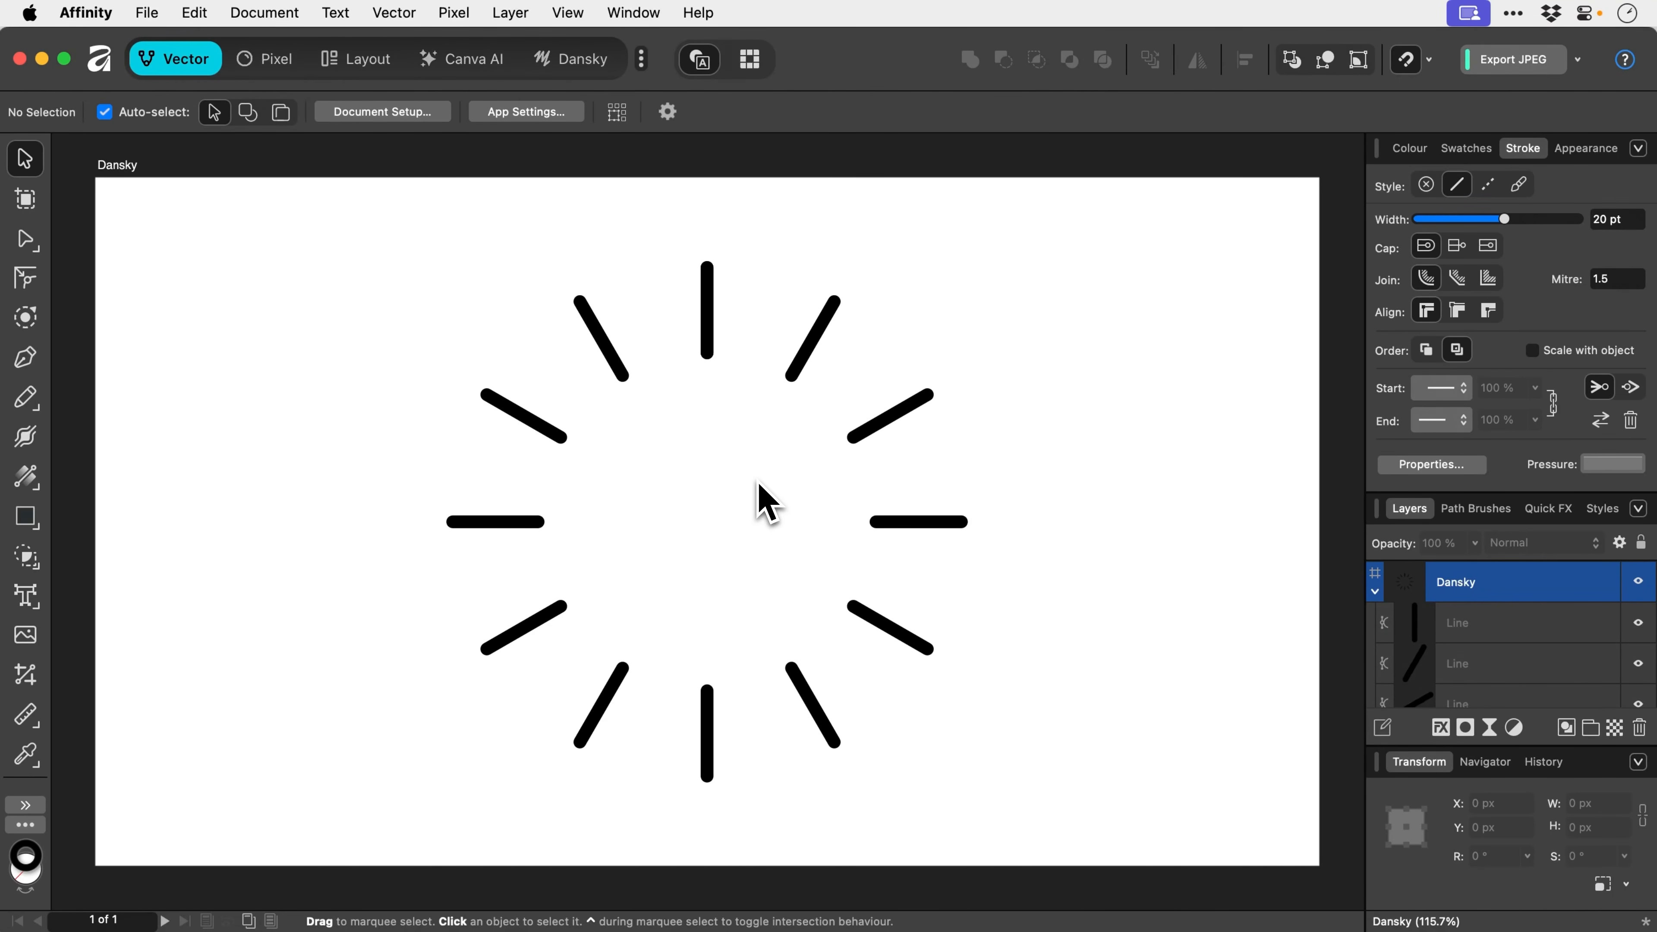
pyautogui.moveTo(424, 251); pyautogui.dragTo(1008, 767)
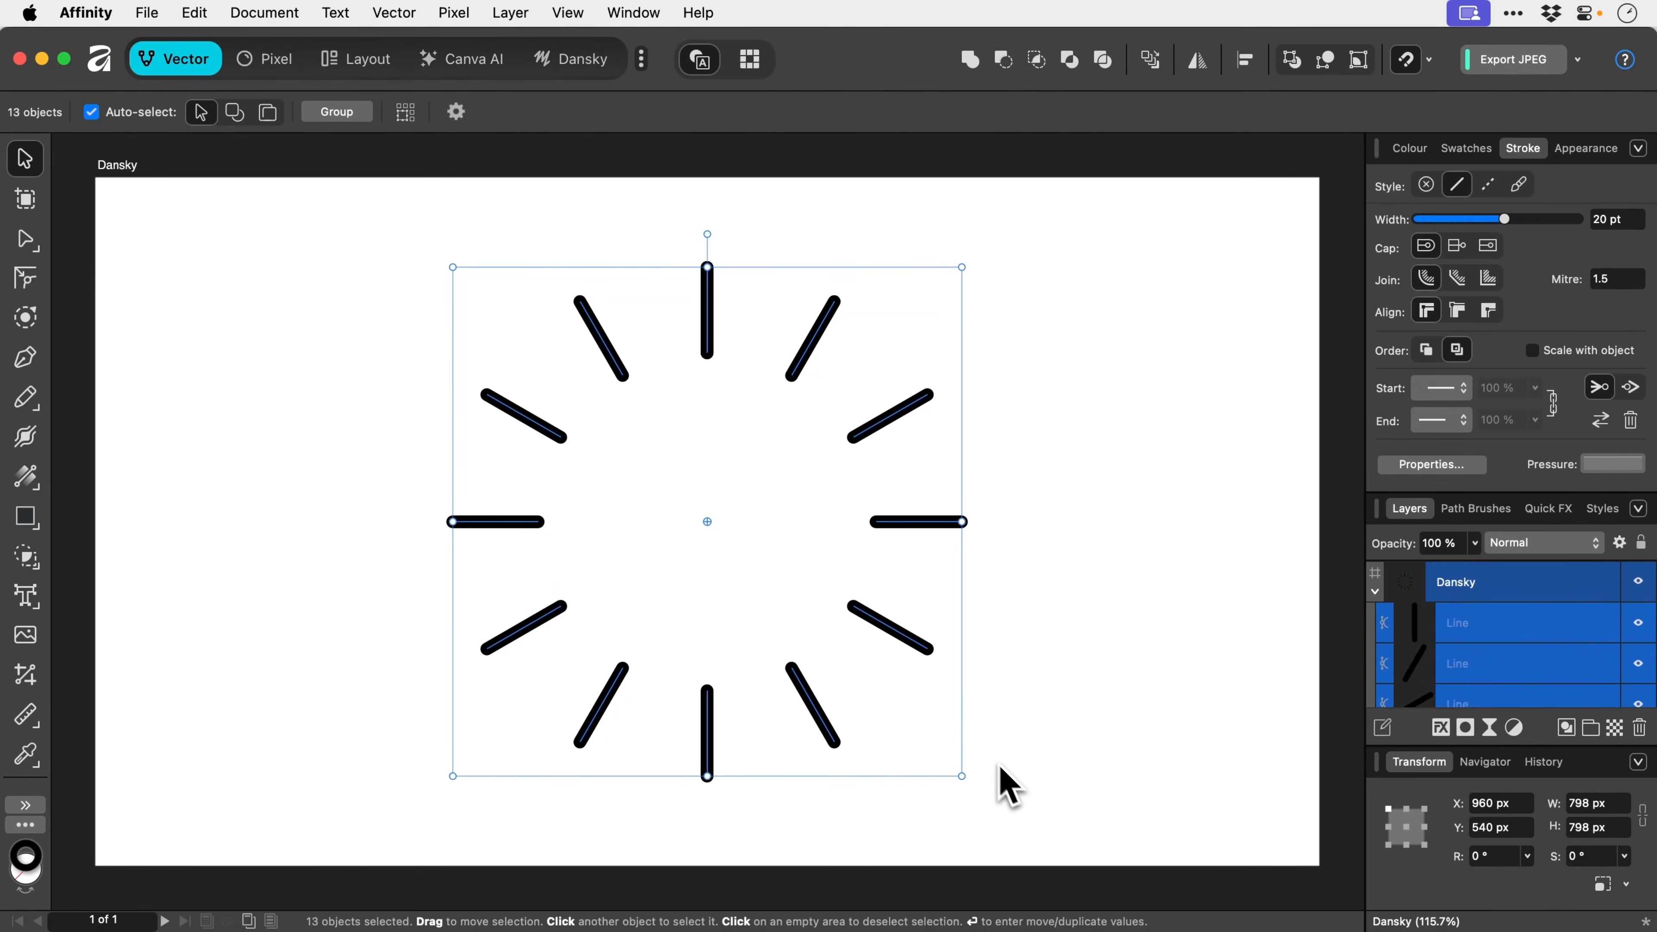
pyautogui.click(413, 116)
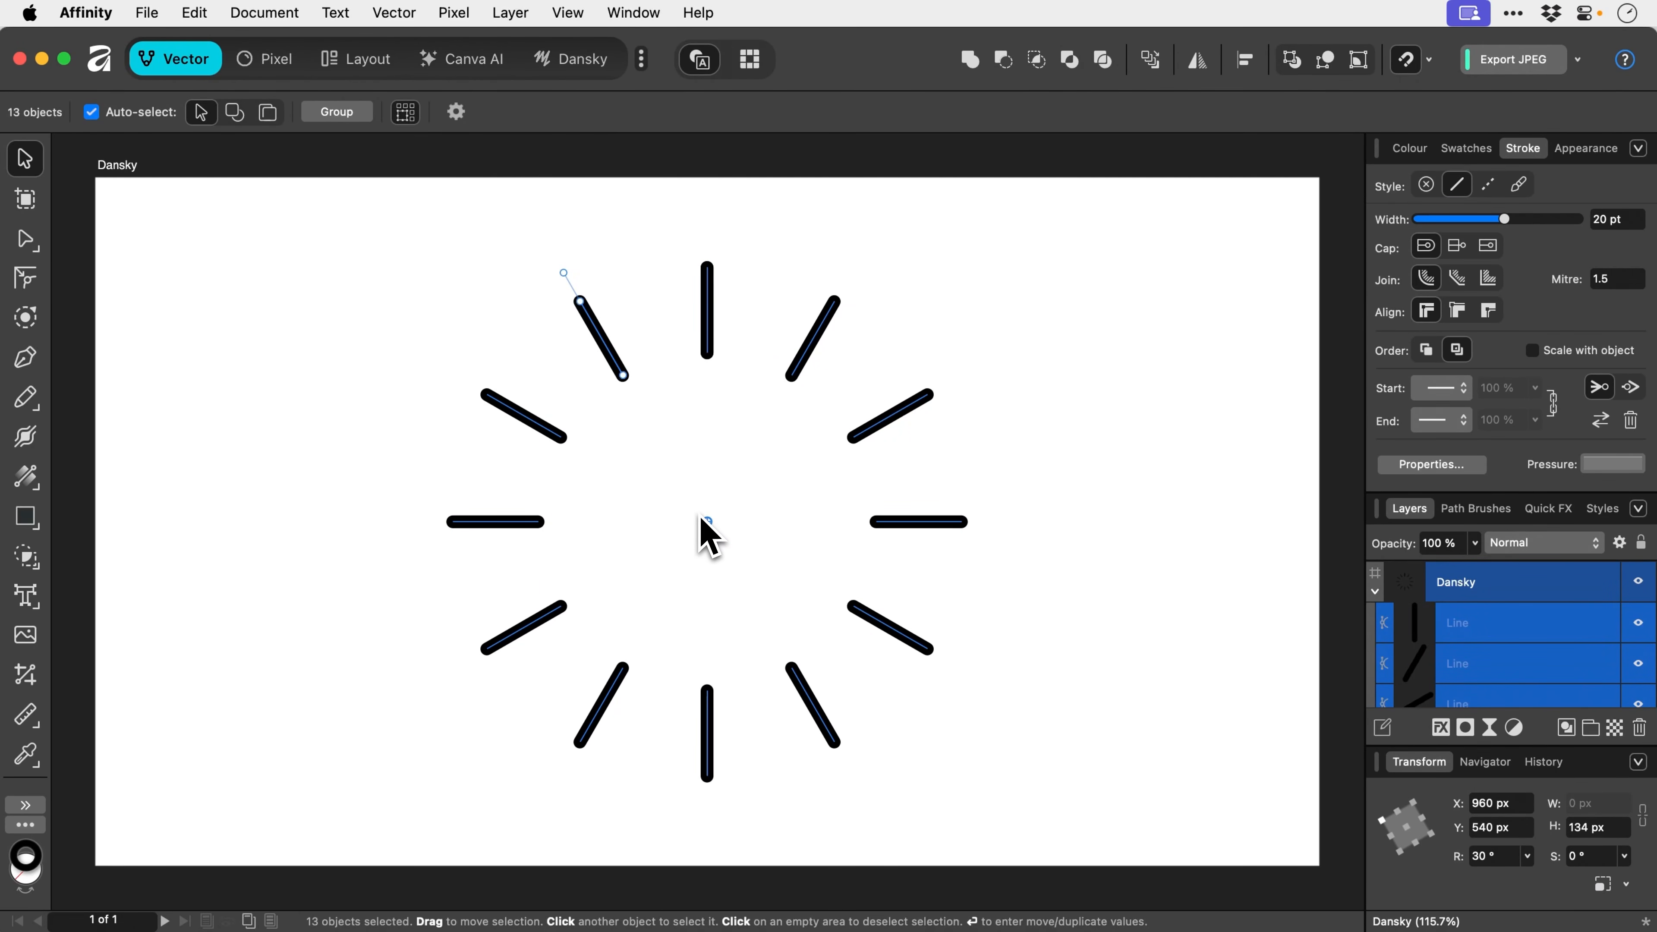
pyautogui.moveTo(707, 522); pyautogui.dragTo(603, 341)
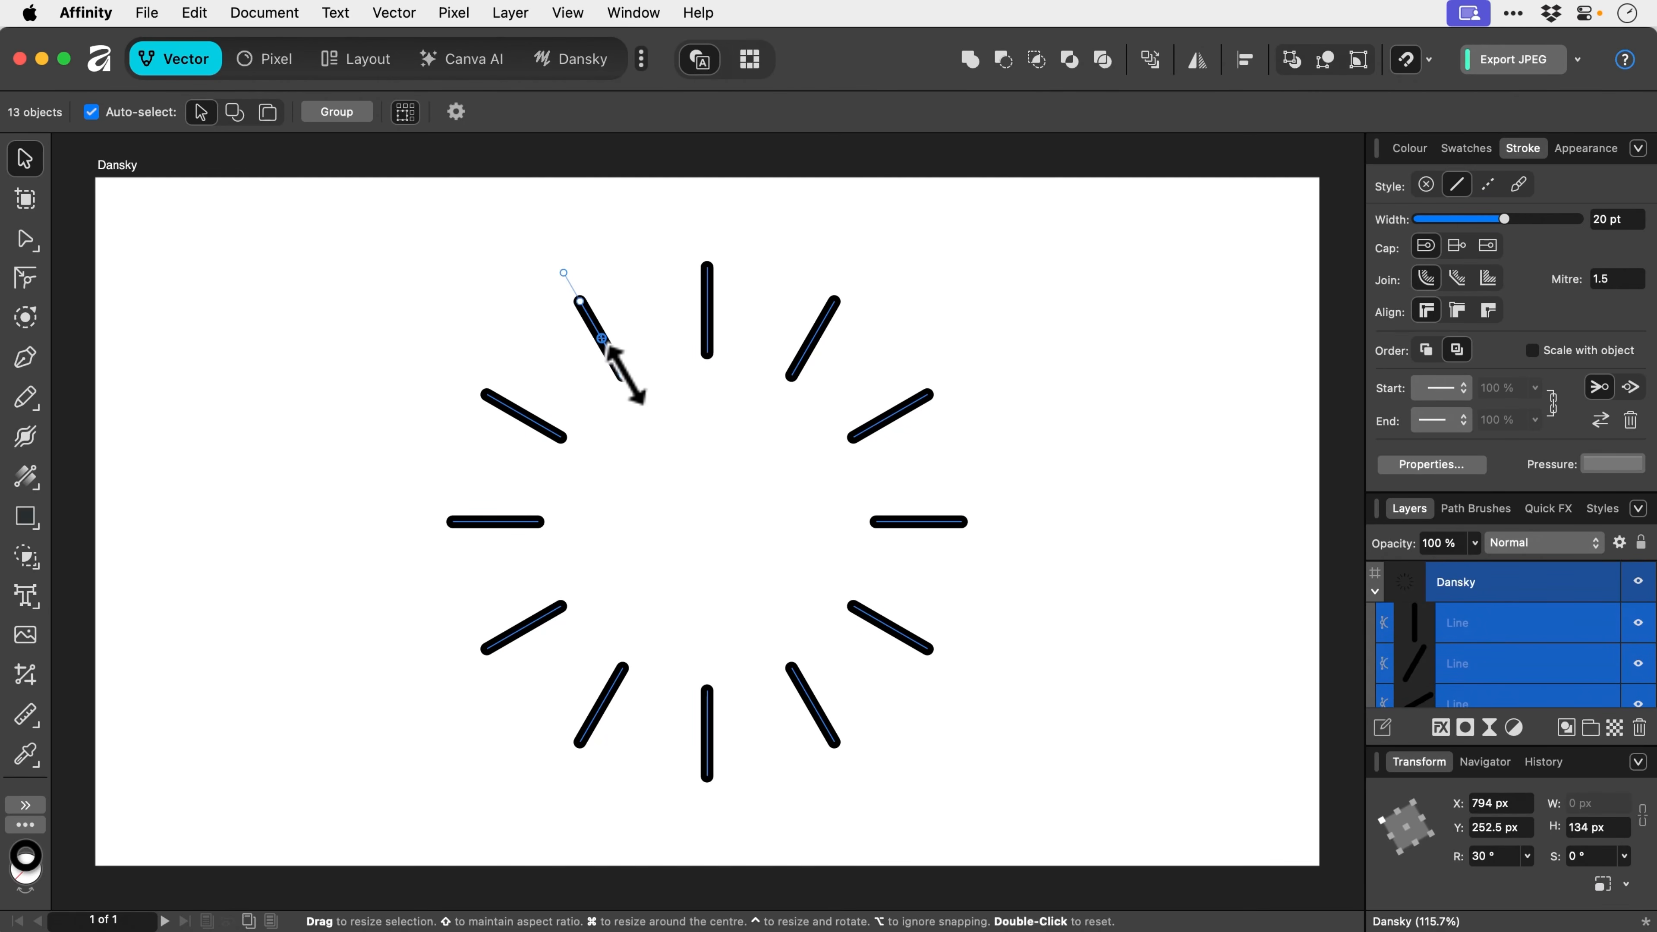
# - Shorten each line separately to 48.6 px, then turn Transform Objects Separately off
pyautogui.moveTo(627, 385); pyautogui.dragTo(601, 338)
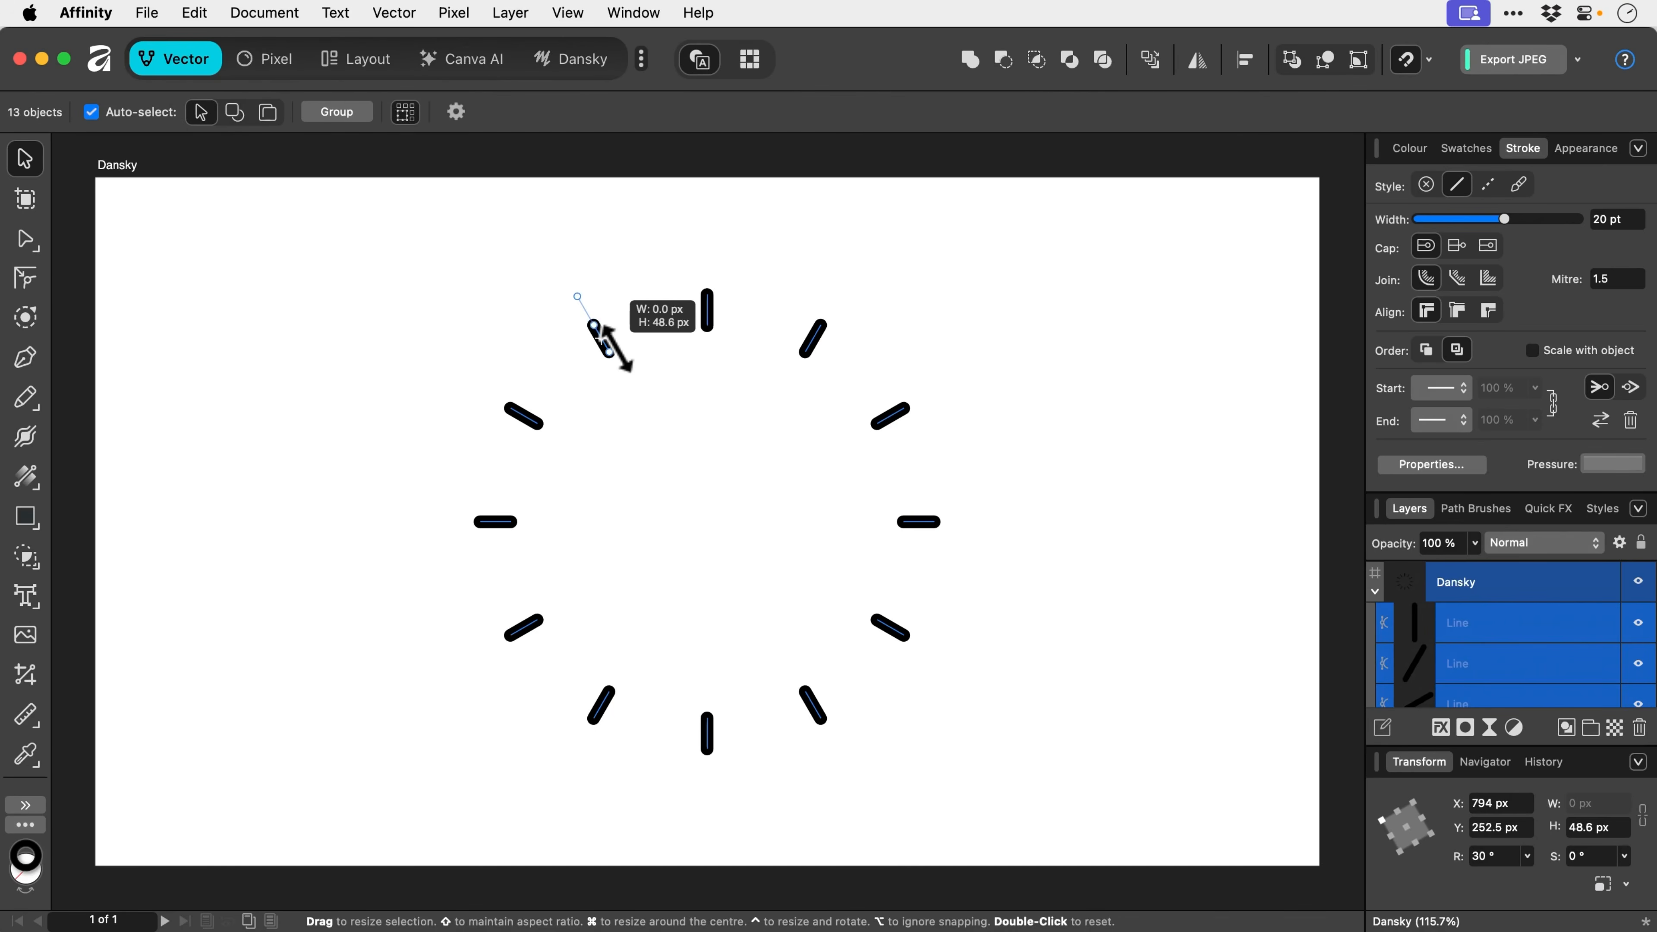
pyautogui.moveTo(599, 339); pyautogui.dragTo(599, 338)
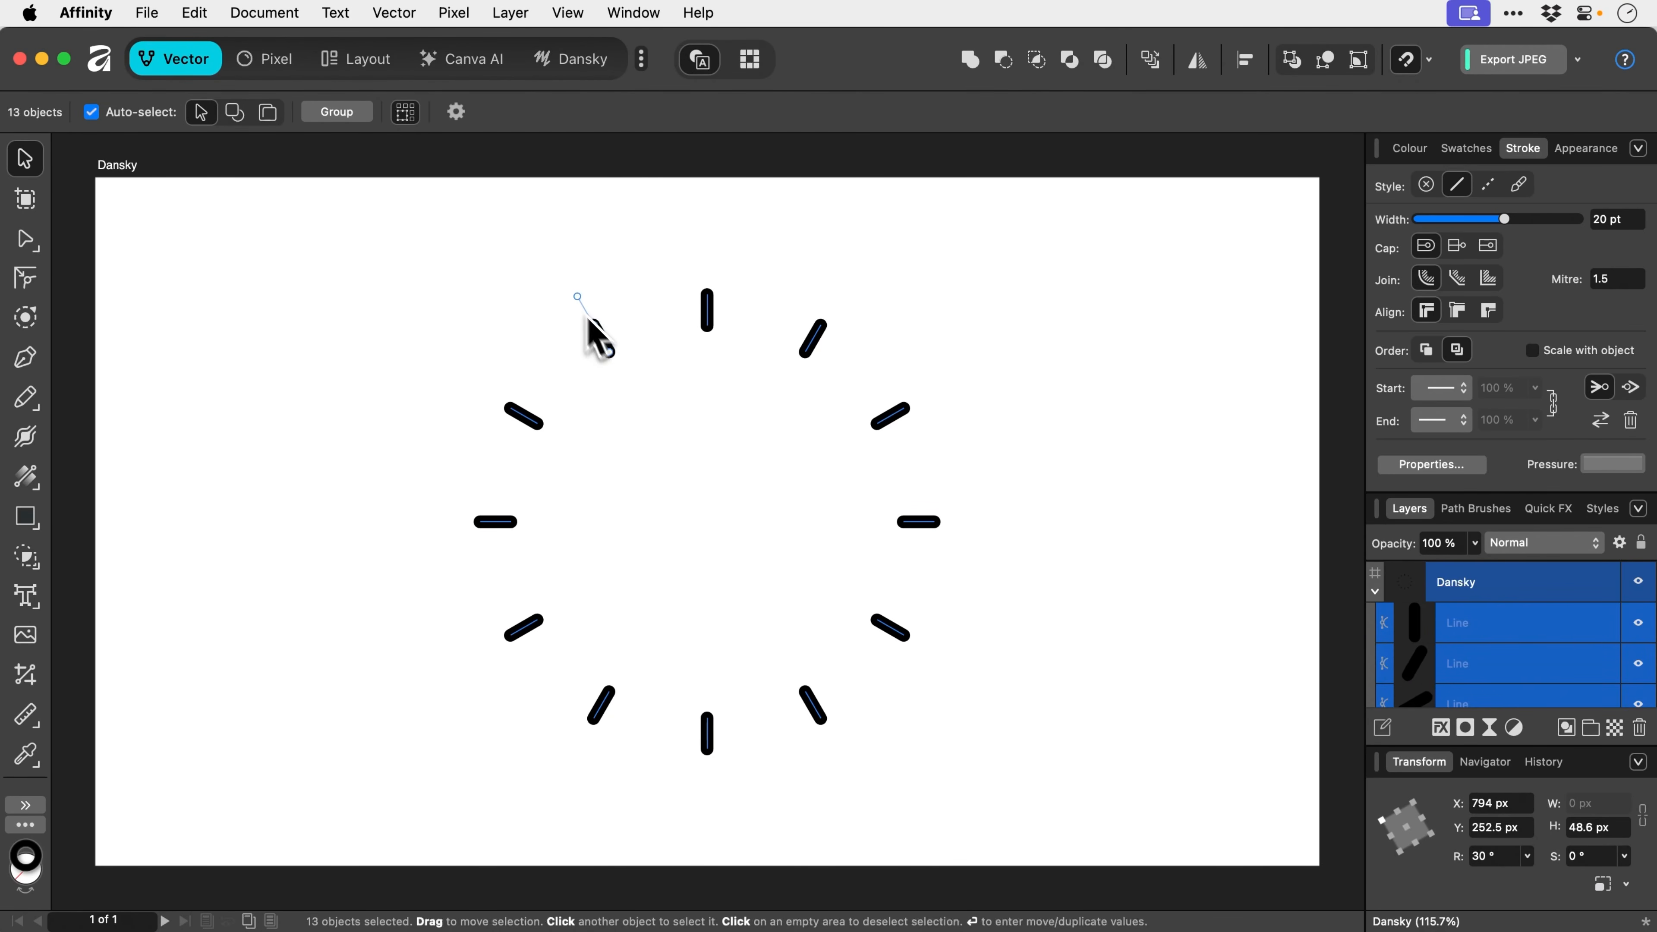
pyautogui.click(418, 115)
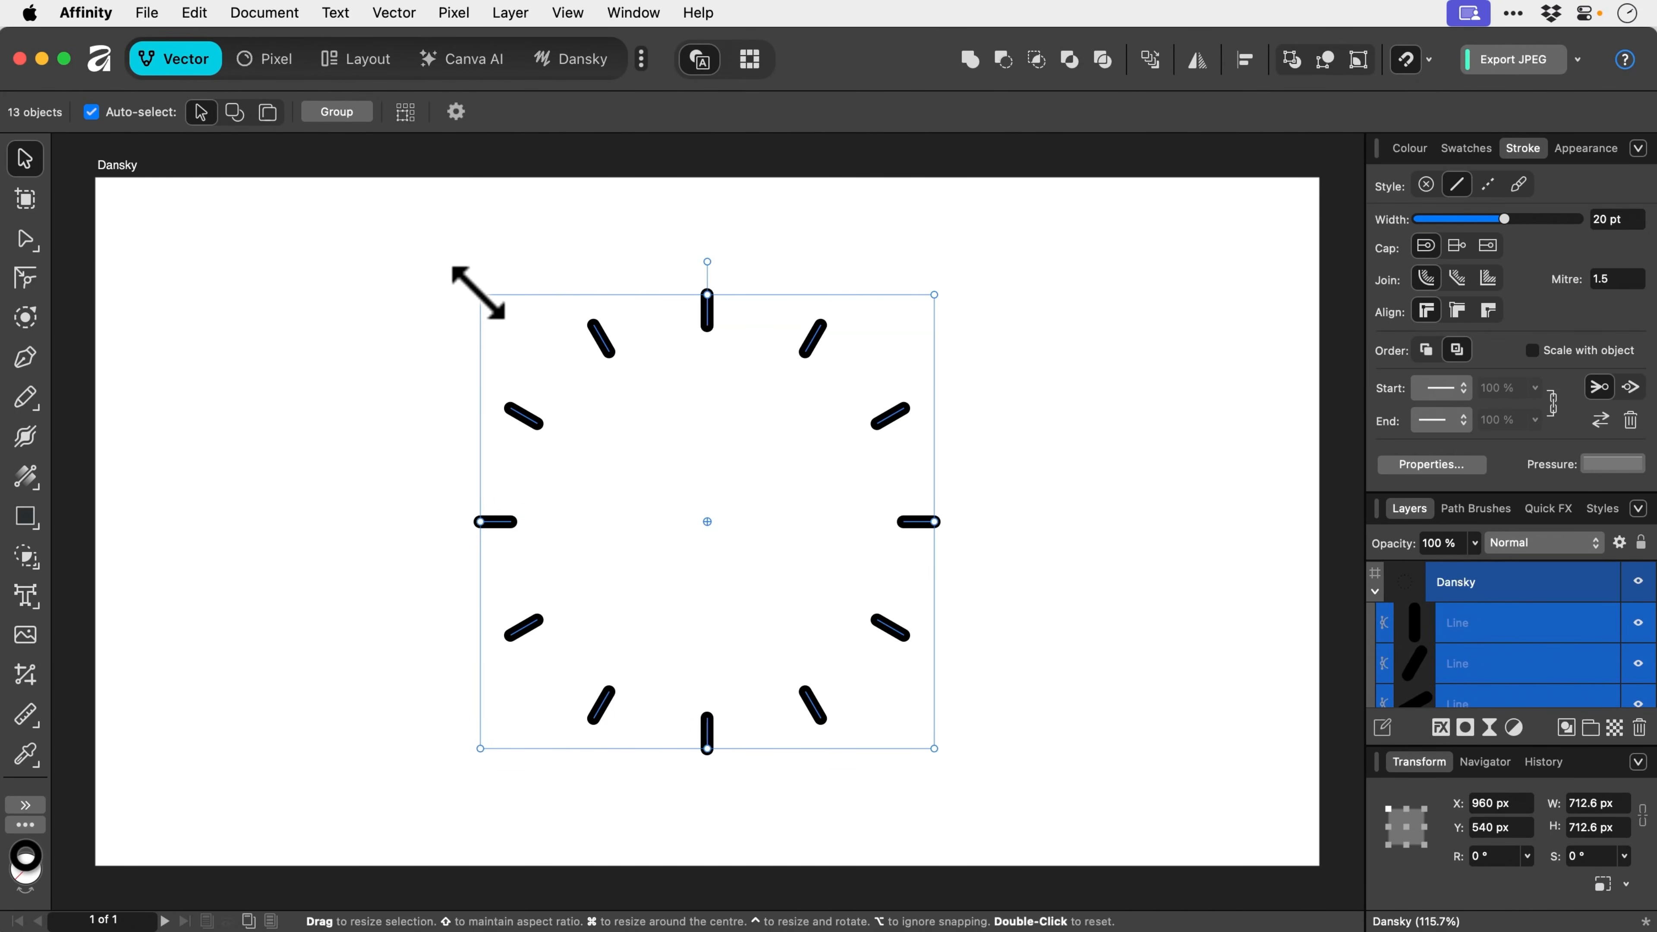
# - Scale the ring of dashes around its centre down to 154.6 × 154.6 px
pyautogui.moveTo(479, 293); pyautogui.dragTo(552, 382)
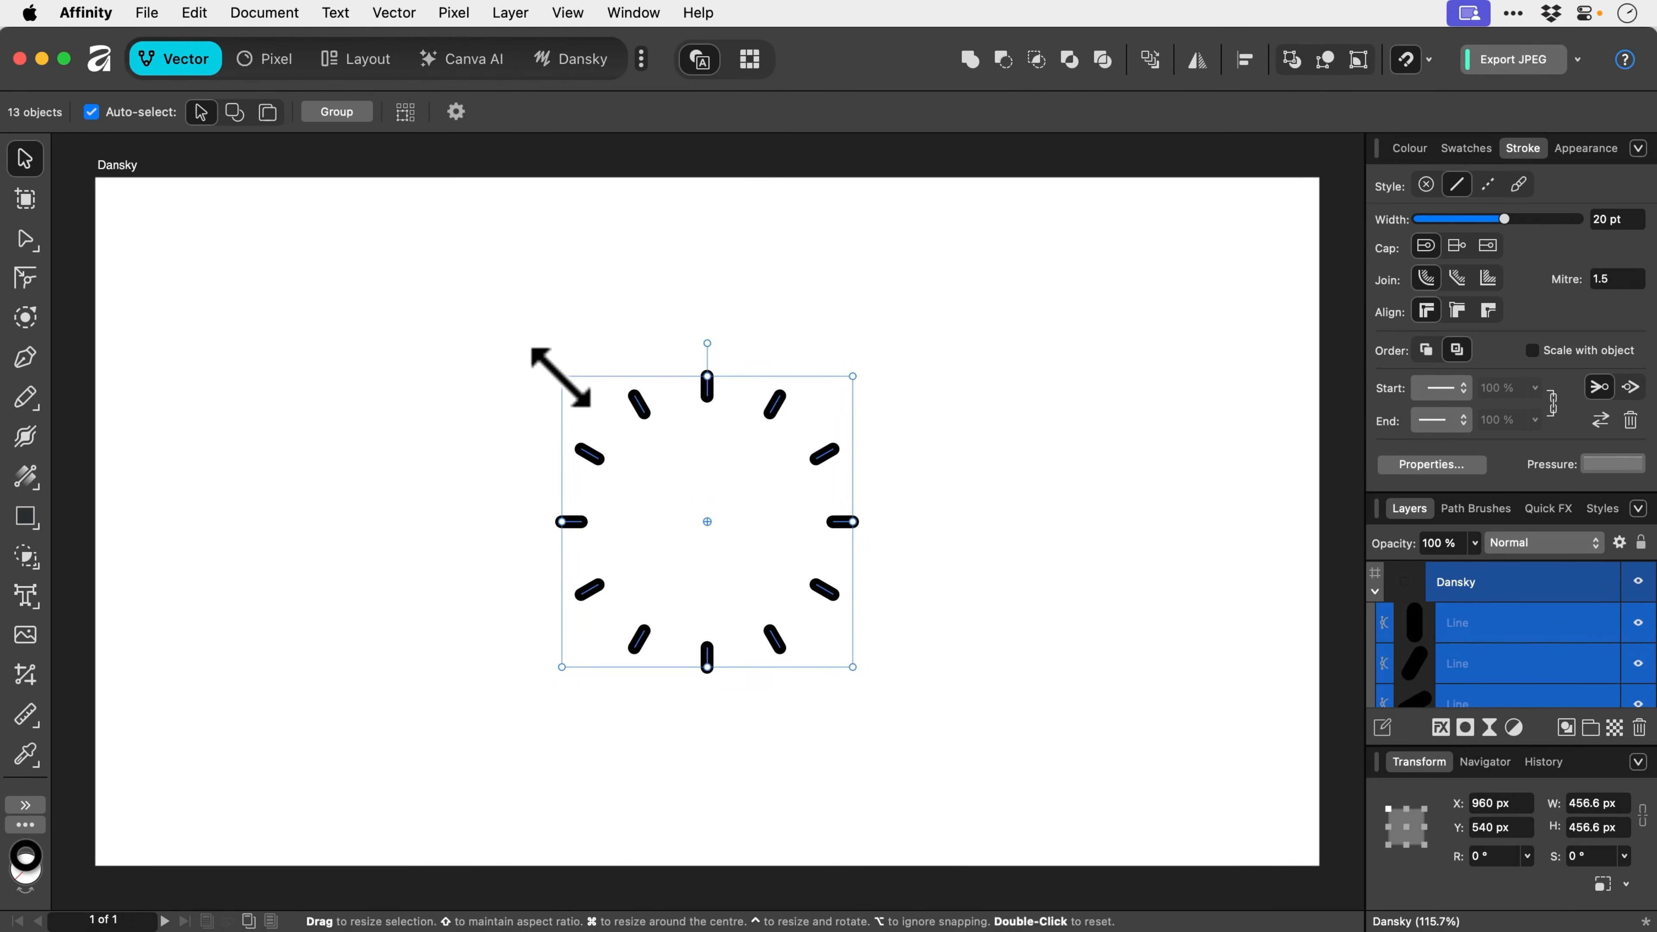
pyautogui.moveTo(558, 373); pyautogui.dragTo(481, 306)
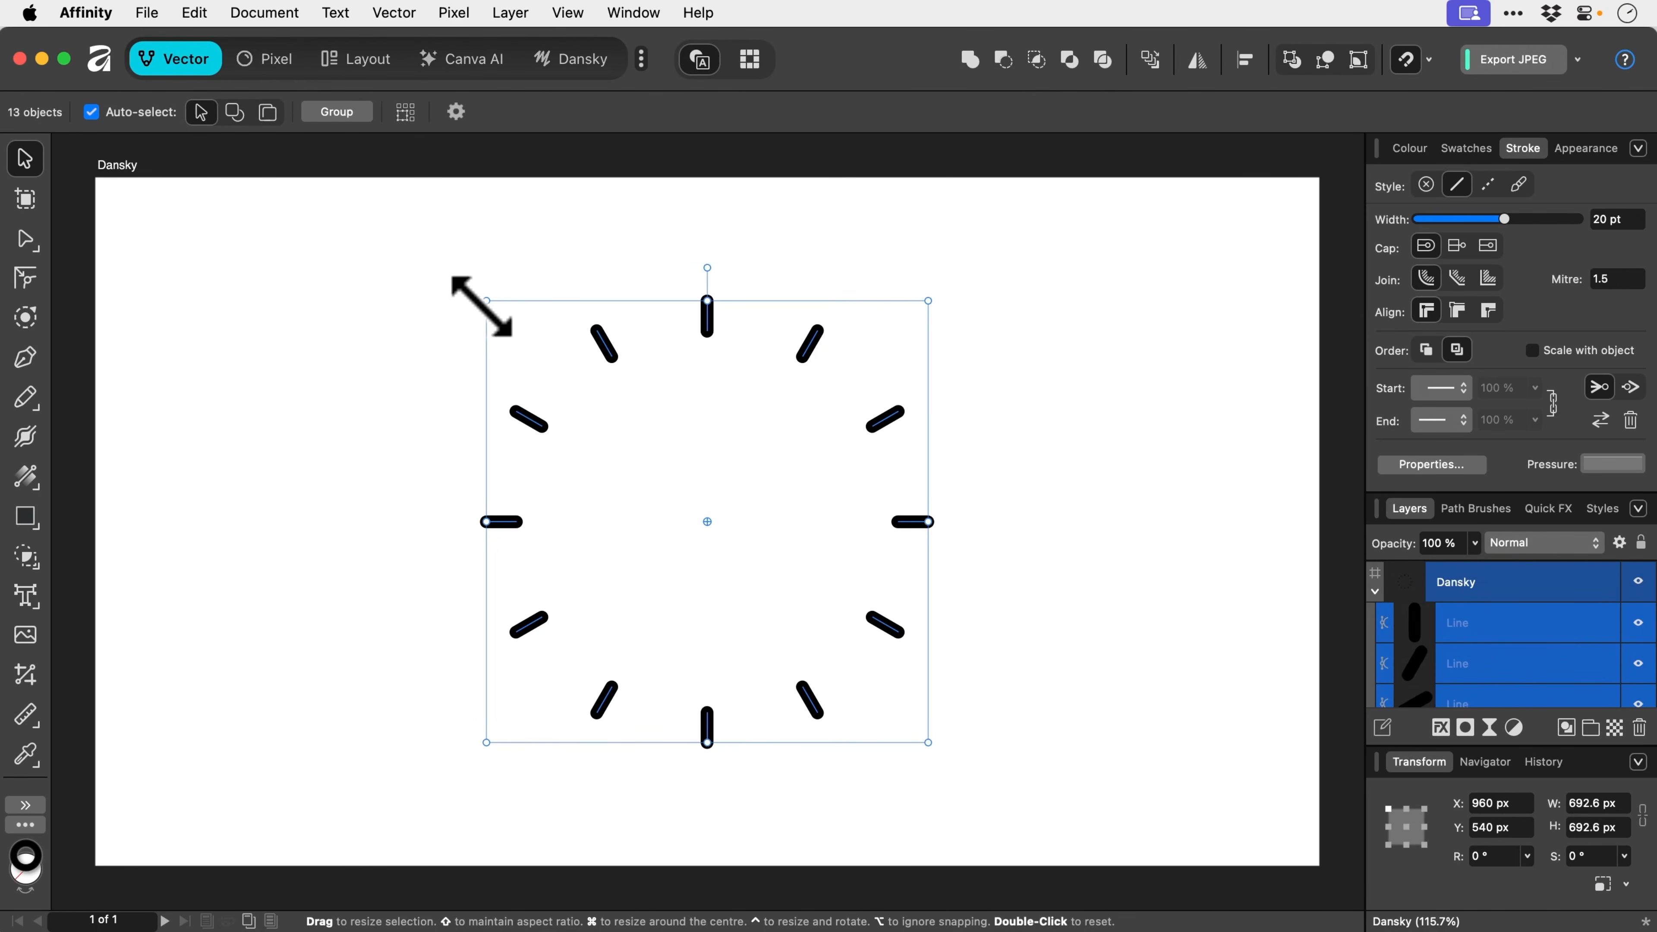
pyautogui.moveTo(482, 305); pyautogui.dragTo(648, 483)
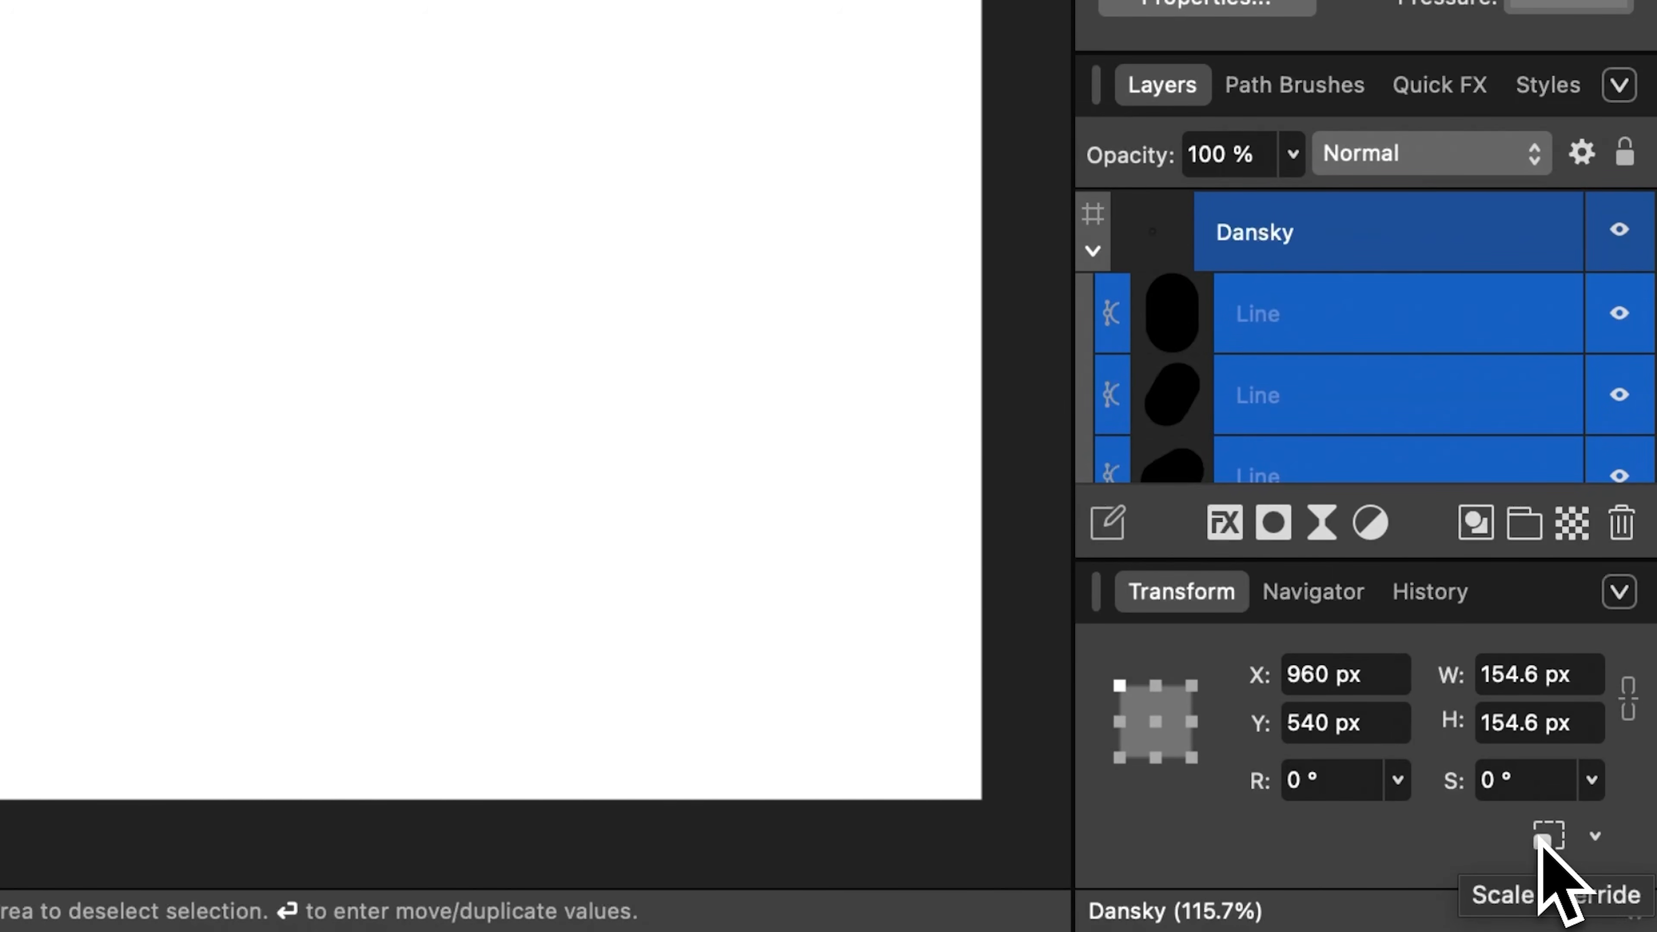
# - Make stroke weights scale, then enlarge the ring to 772.6 px with 100 pt strokes
pyautogui.click(1539, 840)
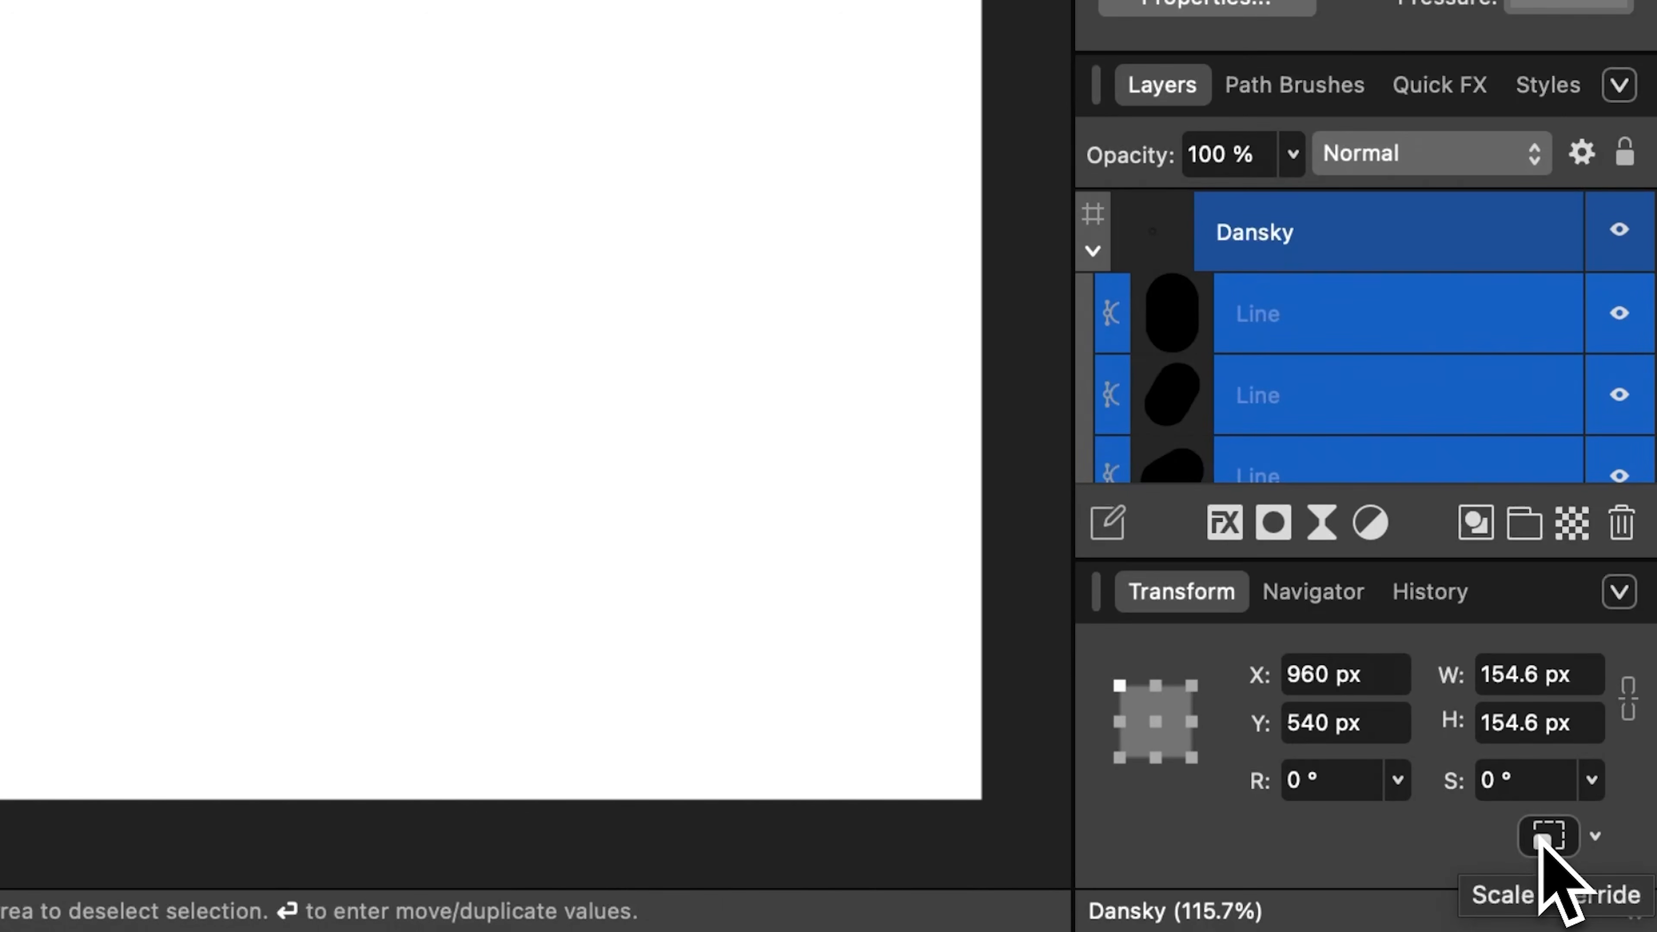
pyautogui.click(1596, 838)
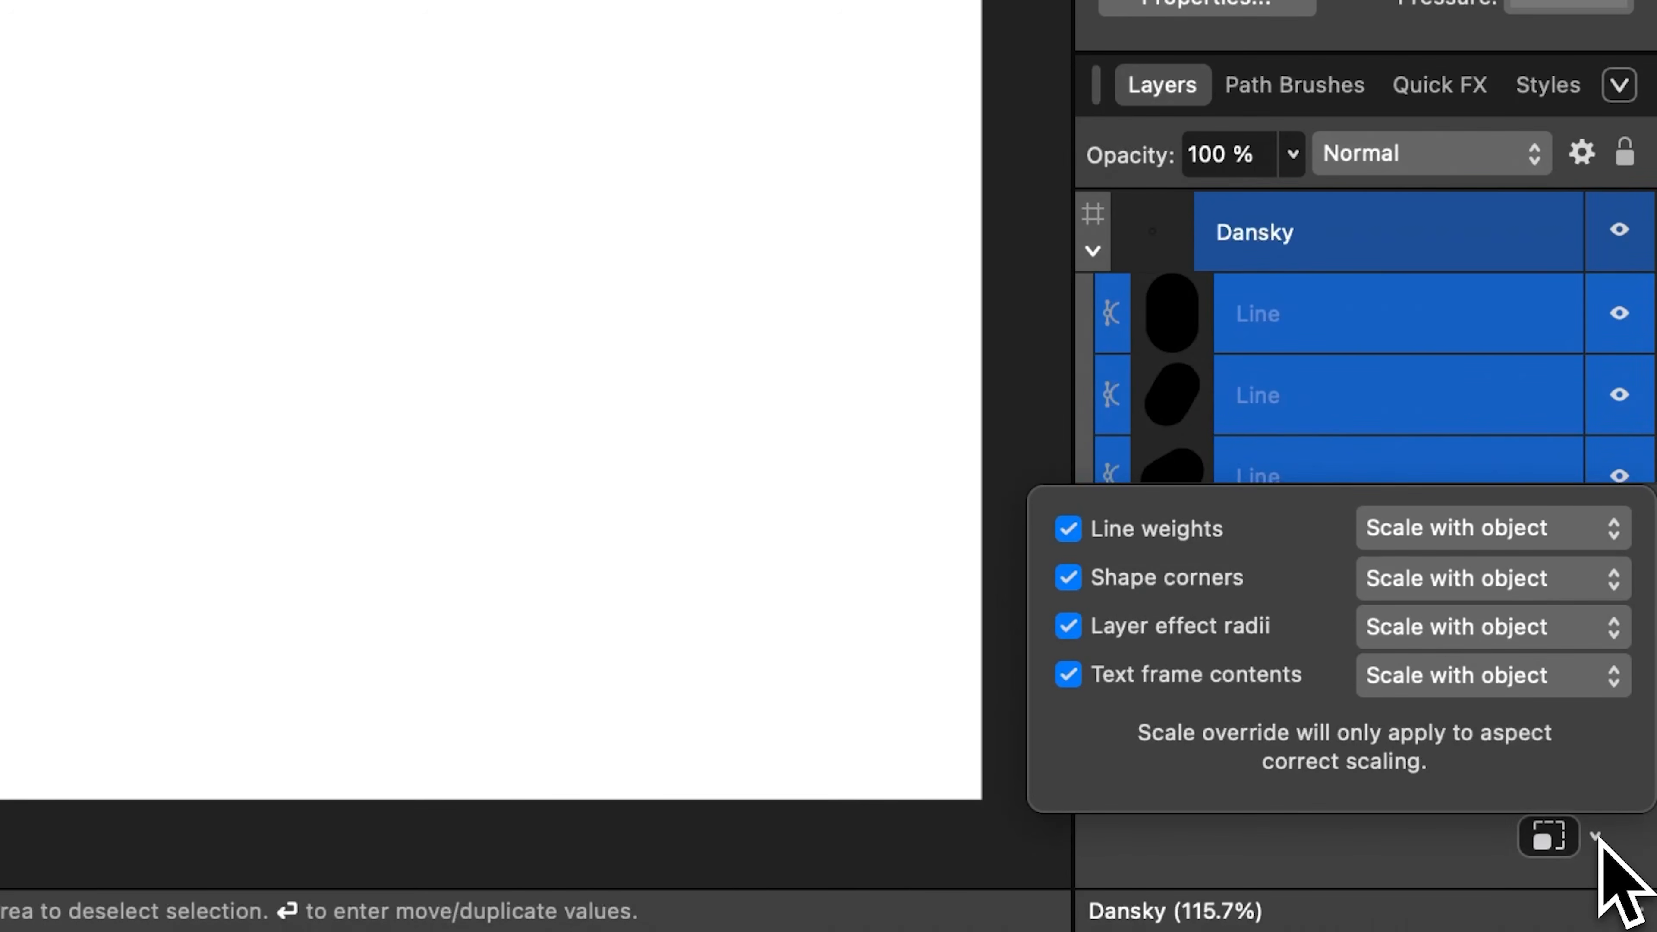
pyautogui.click(1598, 841)
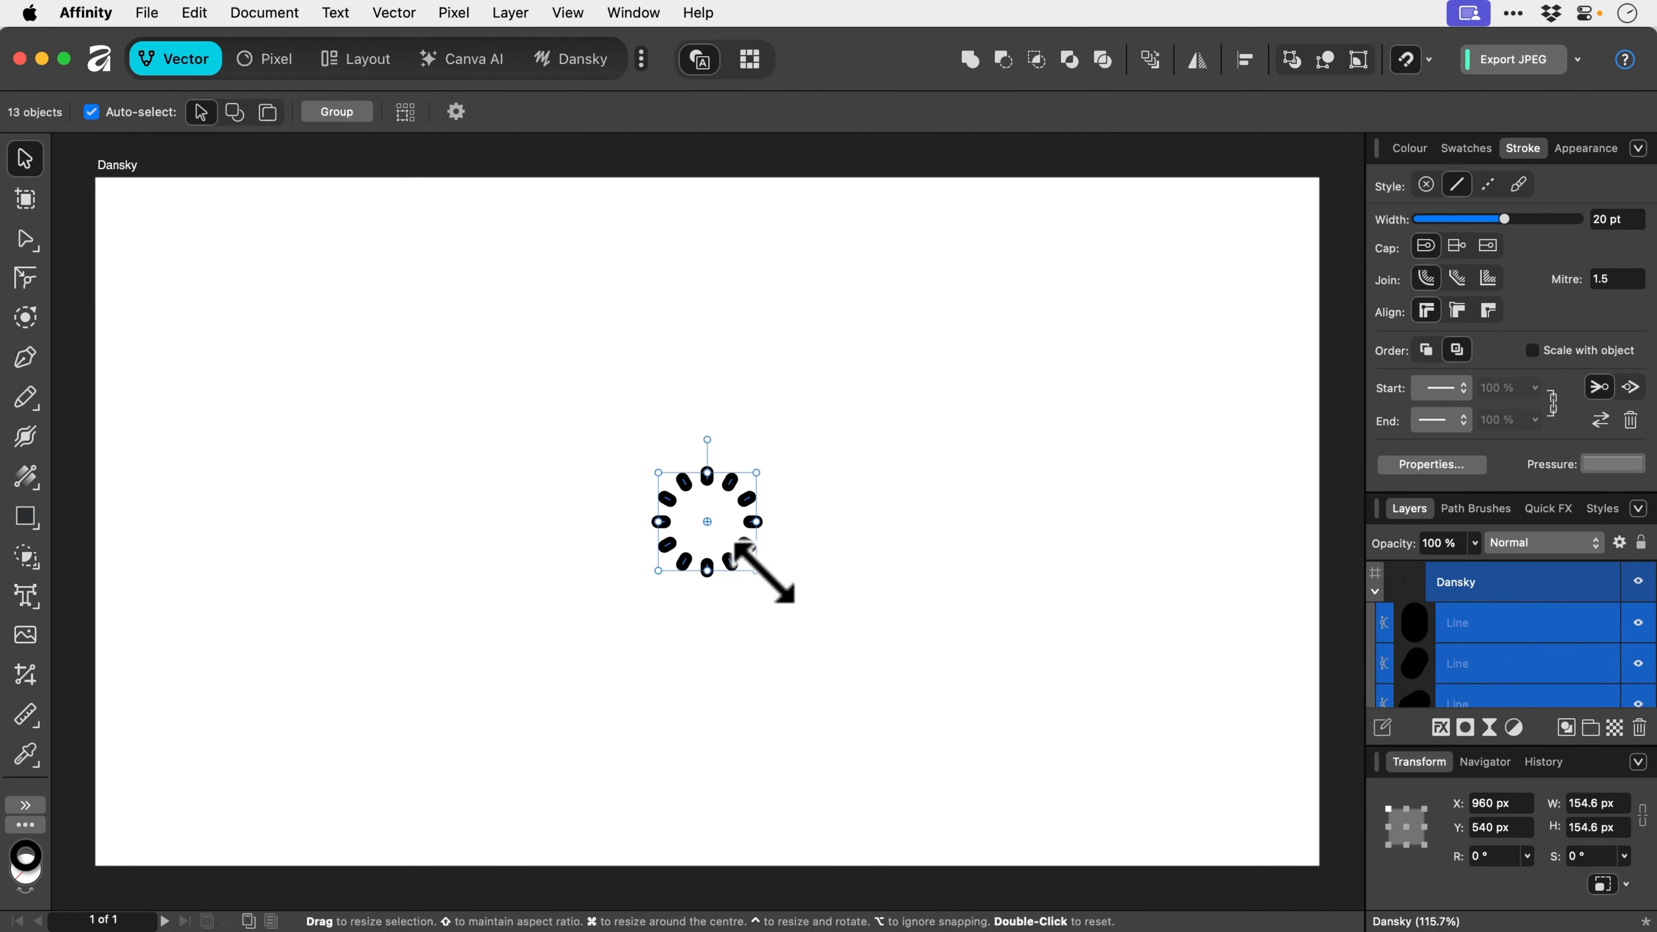
pyautogui.moveTo(772, 574); pyautogui.dragTo(1040, 692)
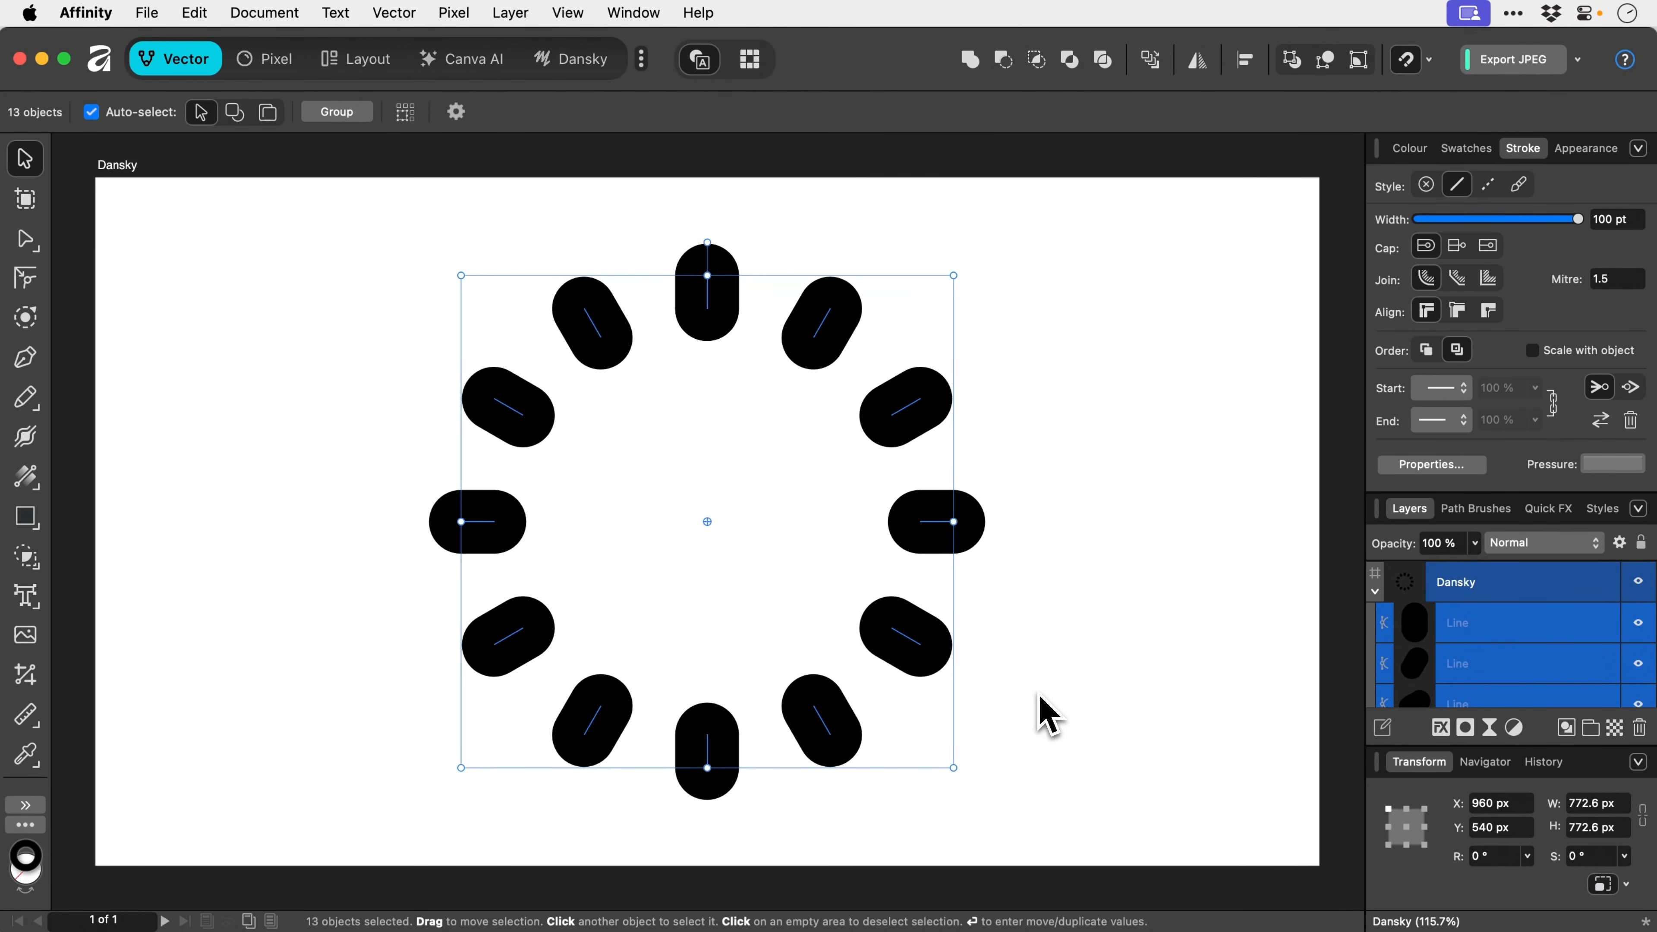